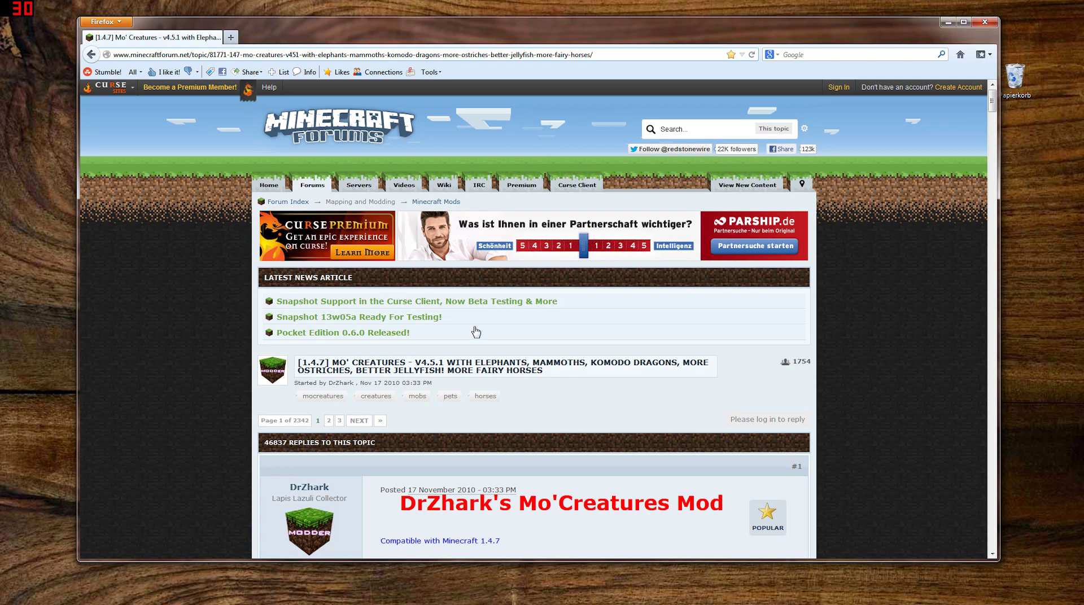
- Review the Mo' Creatures forum thread down to the download links for the mod and its required files, and minimize the browser
scroll(489, 324, "down", 10)
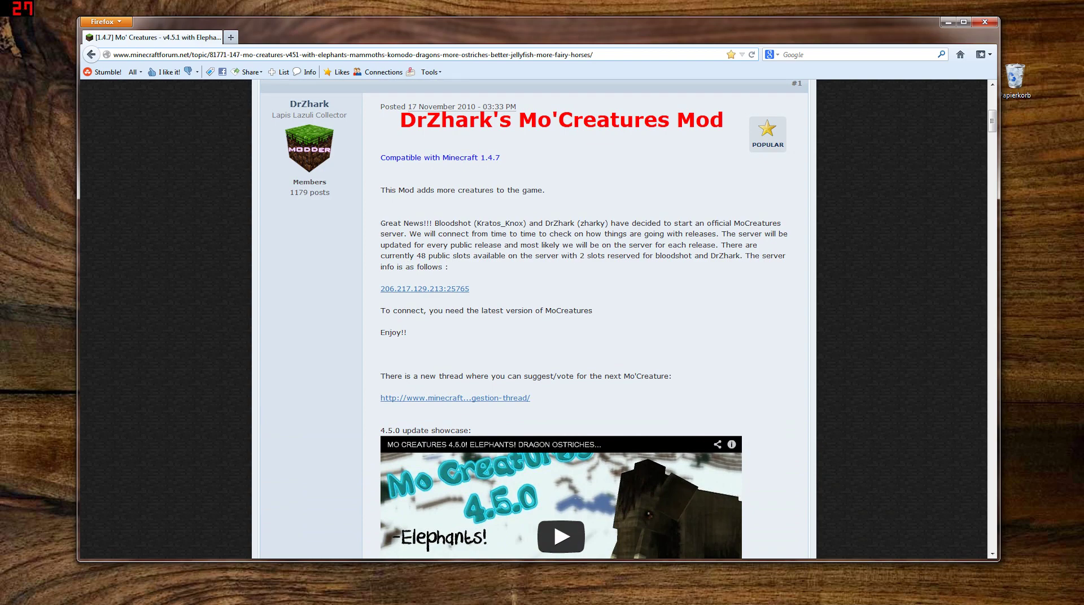
scroll(564, 241, "down", 12)
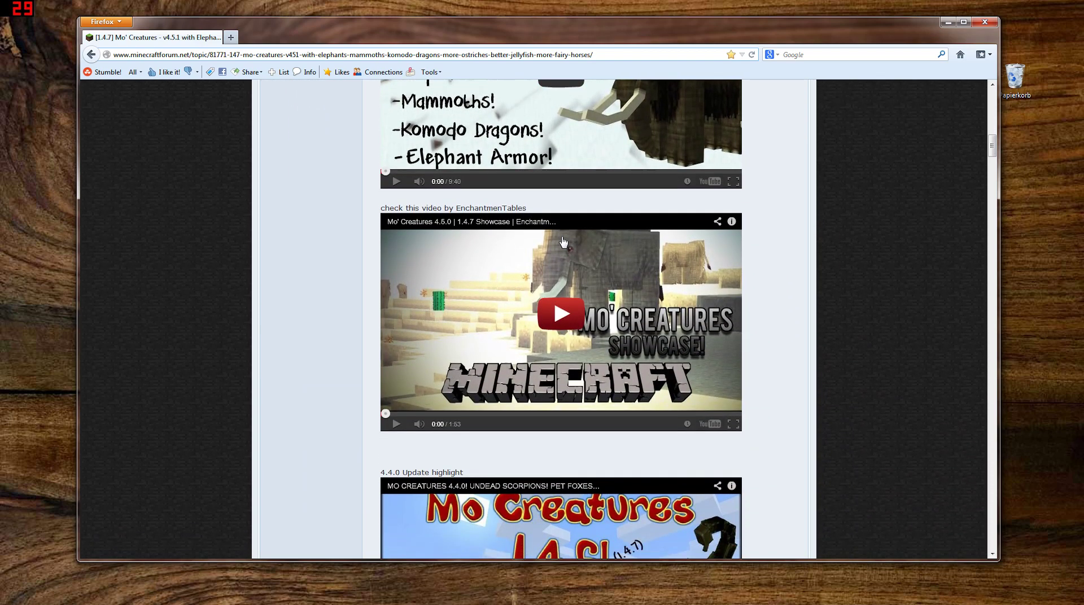
scroll(564, 242, "down", 20)
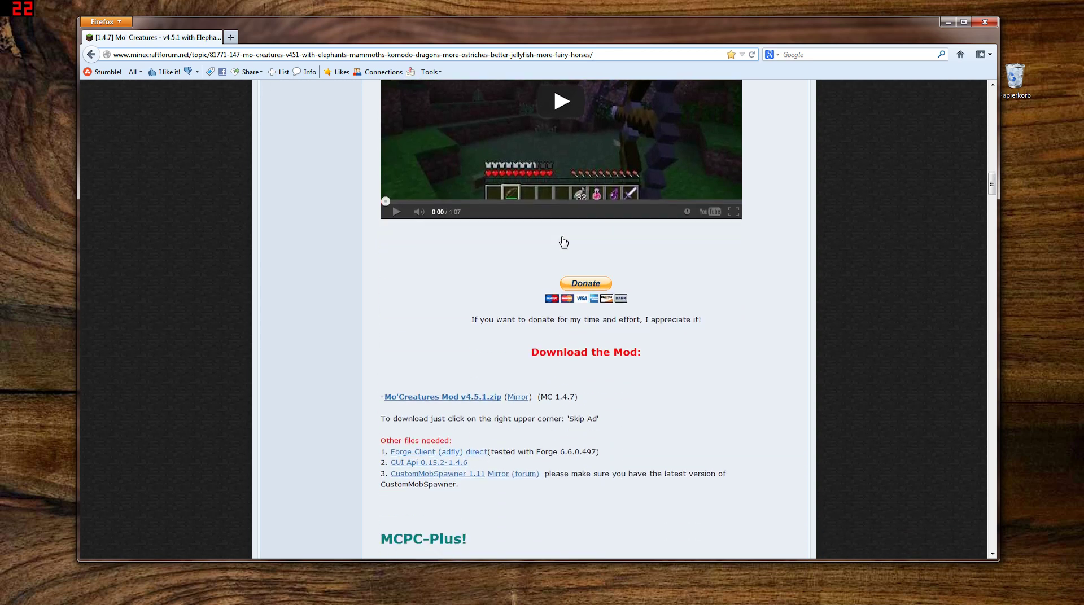
scroll(564, 243, "down", 1)
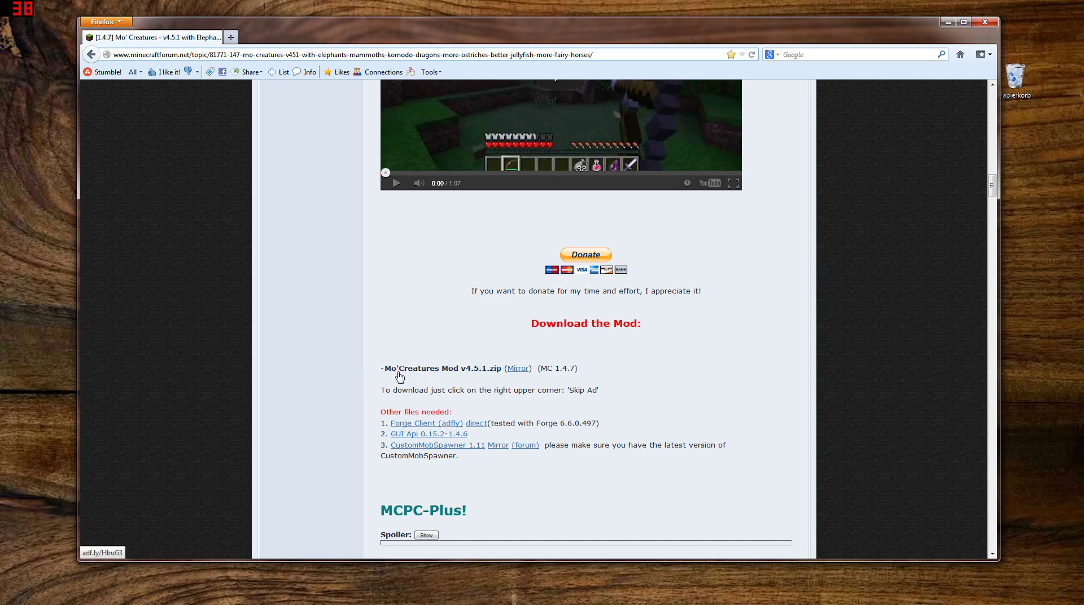
scroll(461, 376, "down", 2)
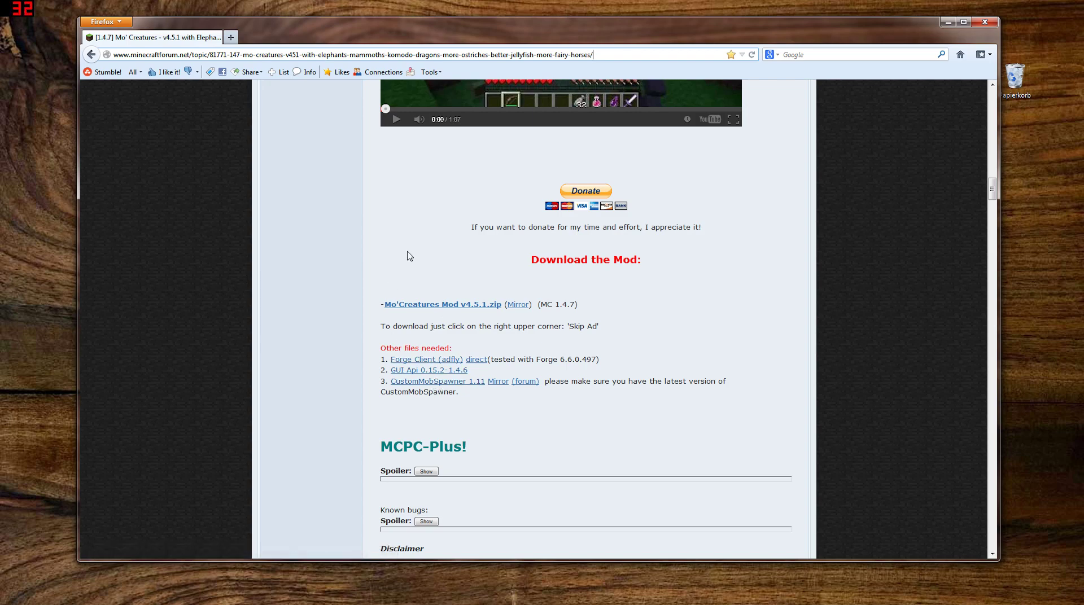
left_click(948, 22)
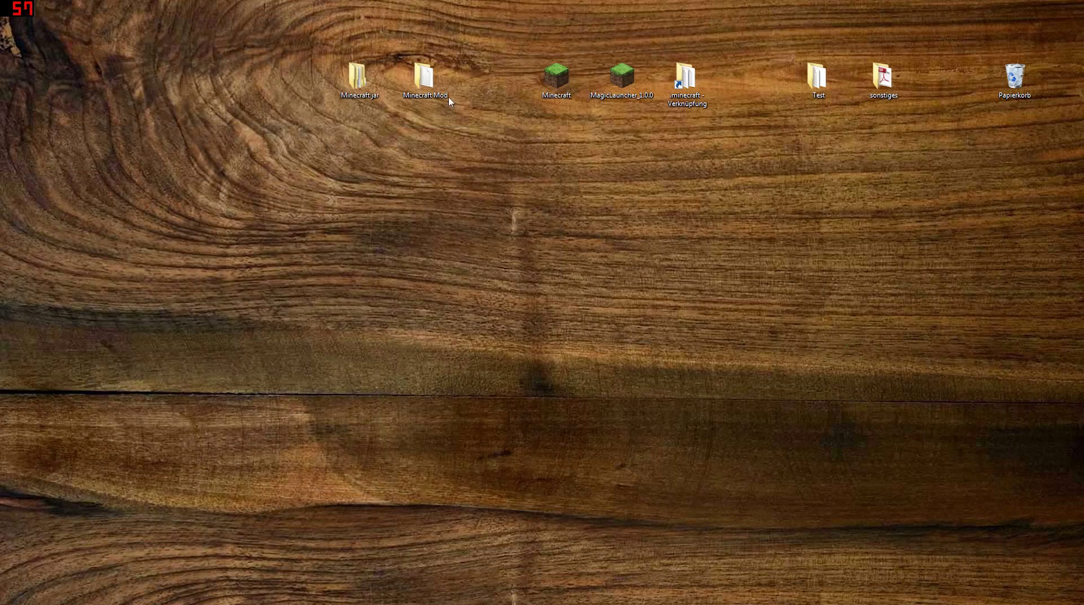
- Check the downloaded mod files in the Minecraft Mod folder on the desktop and close the folder
double_click(436, 96)
left_click_drag(451, 294, 448, 216)
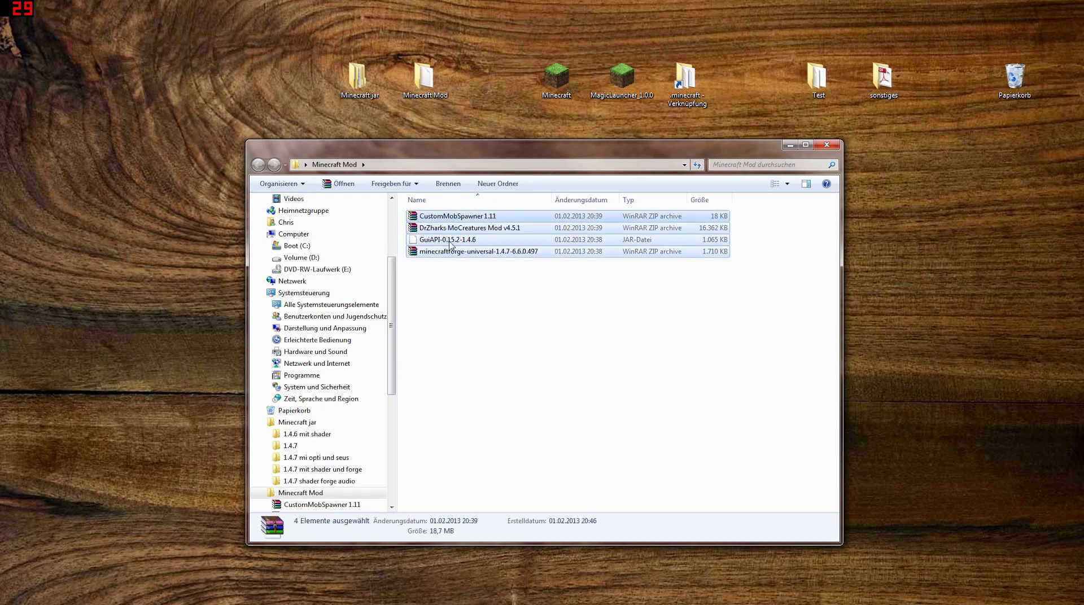
left_click(569, 345)
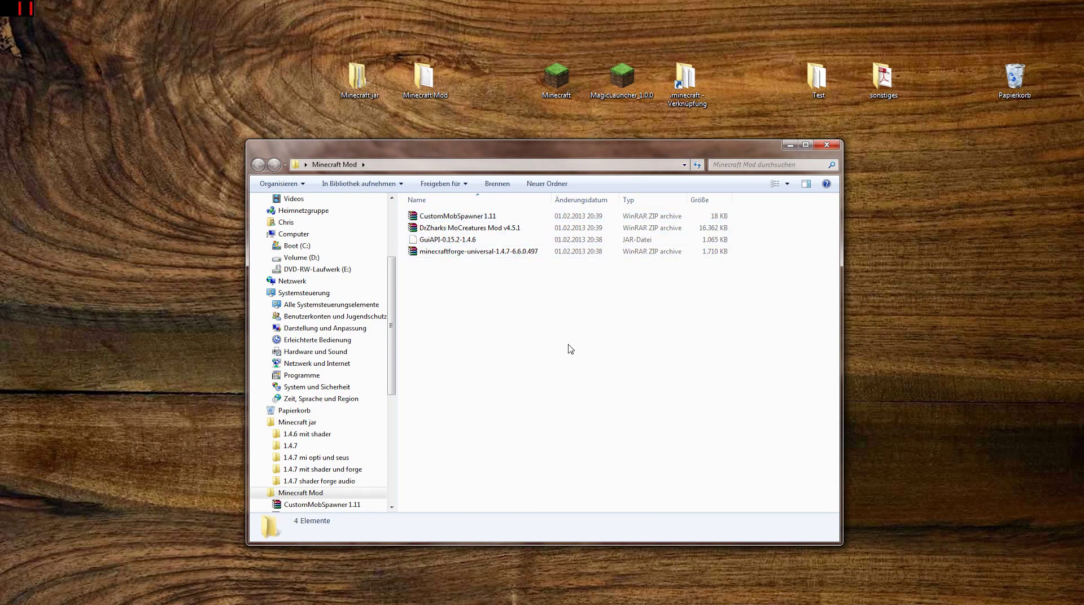
left_click(790, 146)
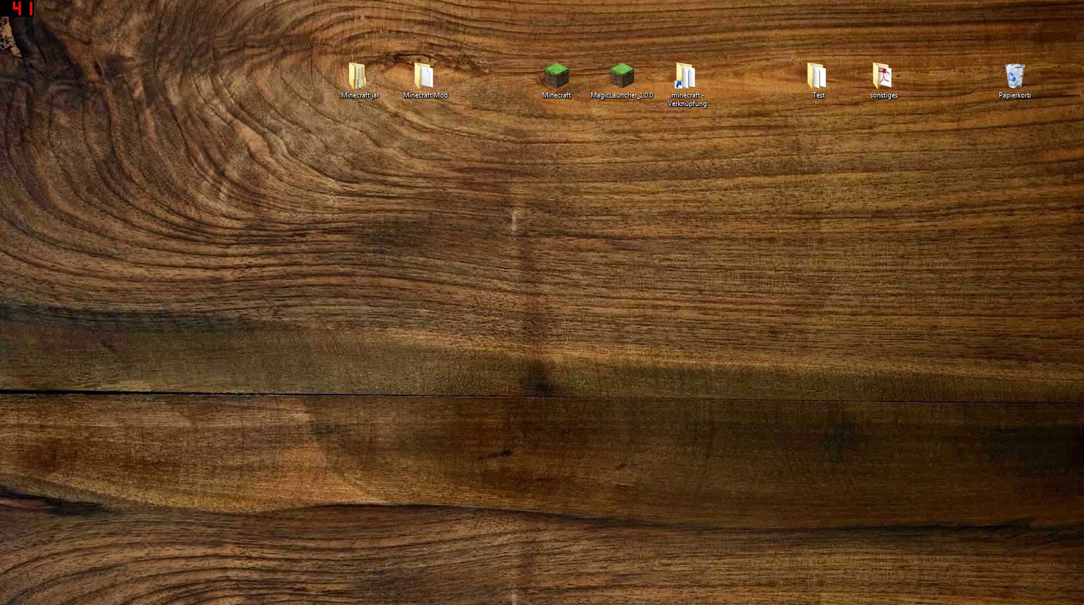
key("alt+Tab")
left_click(828, 146)
- Open the bin folder inside the .minecraft directory through its desktop shortcut
double_click(691, 88)
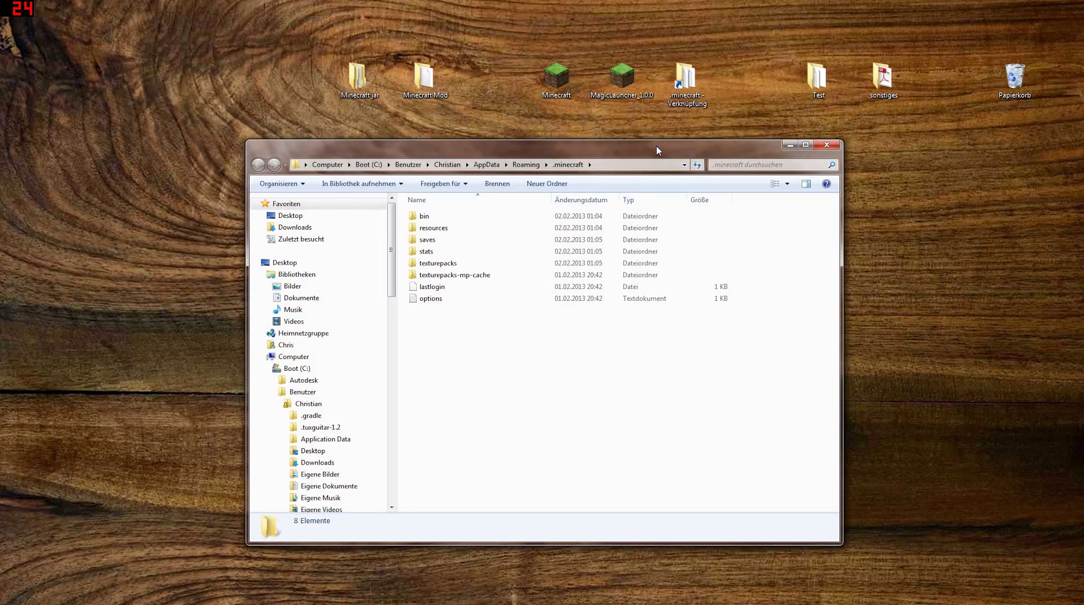
left_click_drag(657, 150, 631, 139)
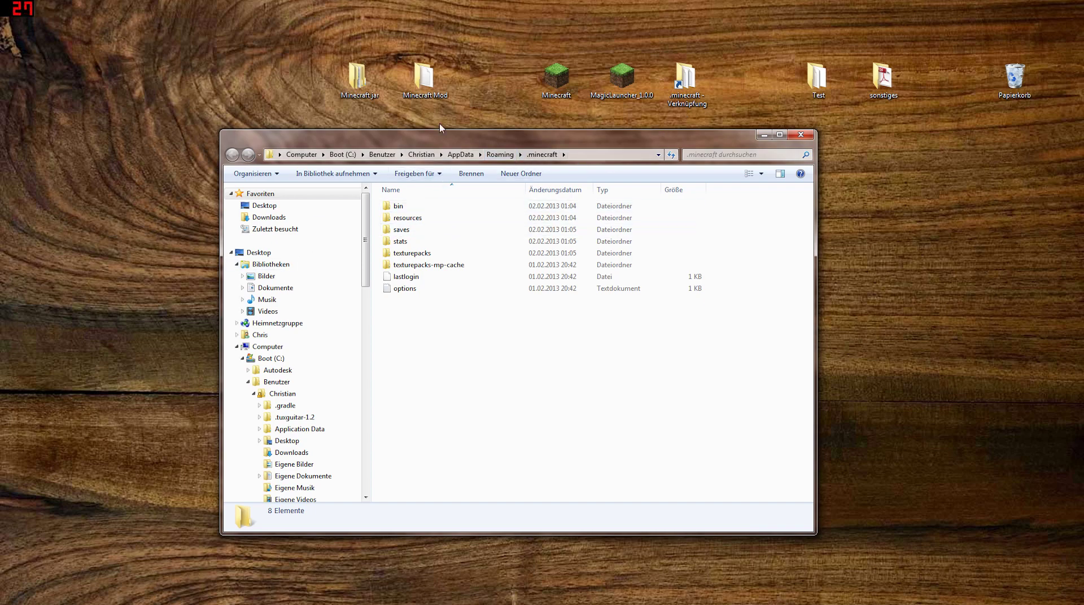
double_click(395, 207)
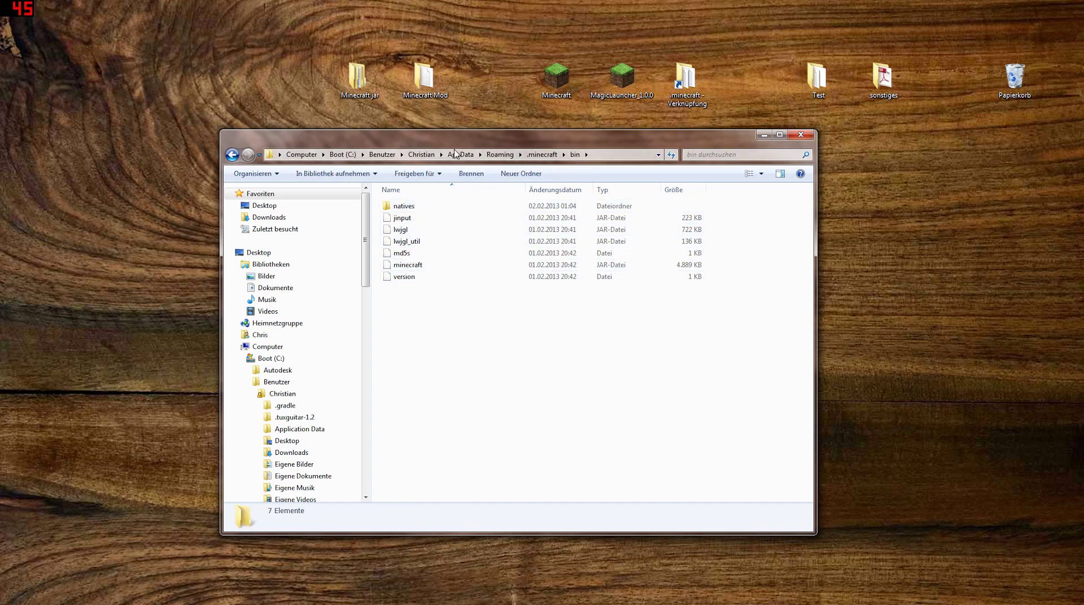
- Run the Minecraft launcher, look at the Force update setting in its options, and close the launcher without logging in
double_click(548, 94)
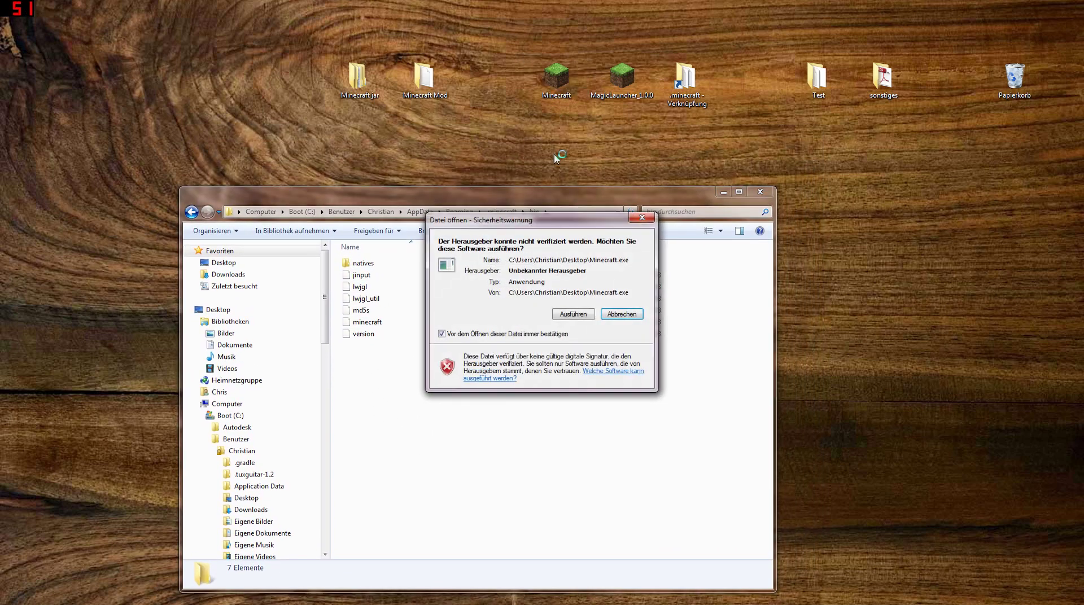
left_click(573, 314)
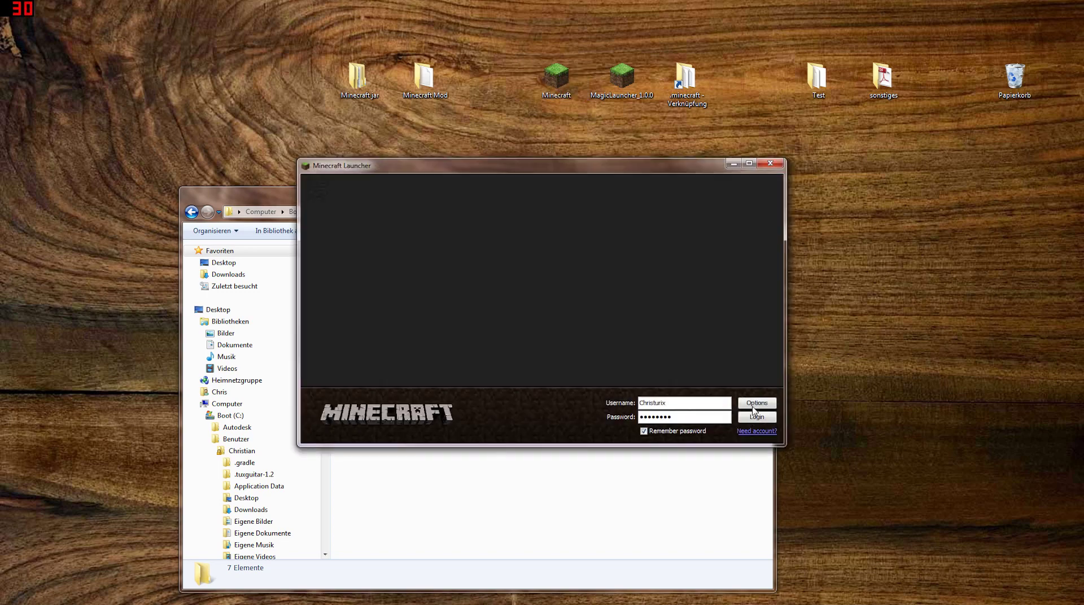
left_click(757, 403)
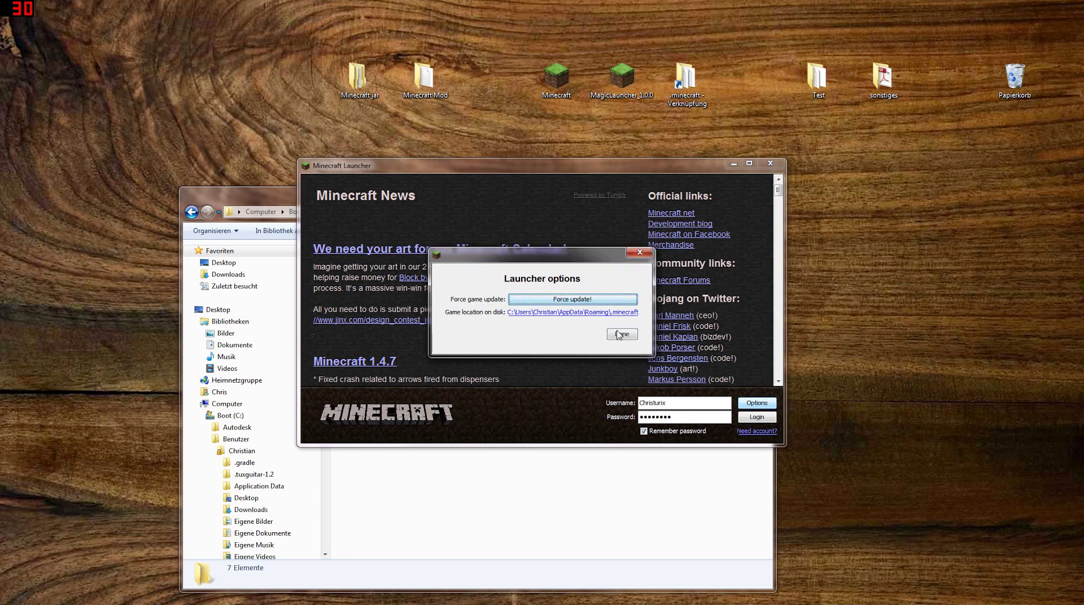
left_click(640, 252)
left_click(770, 163)
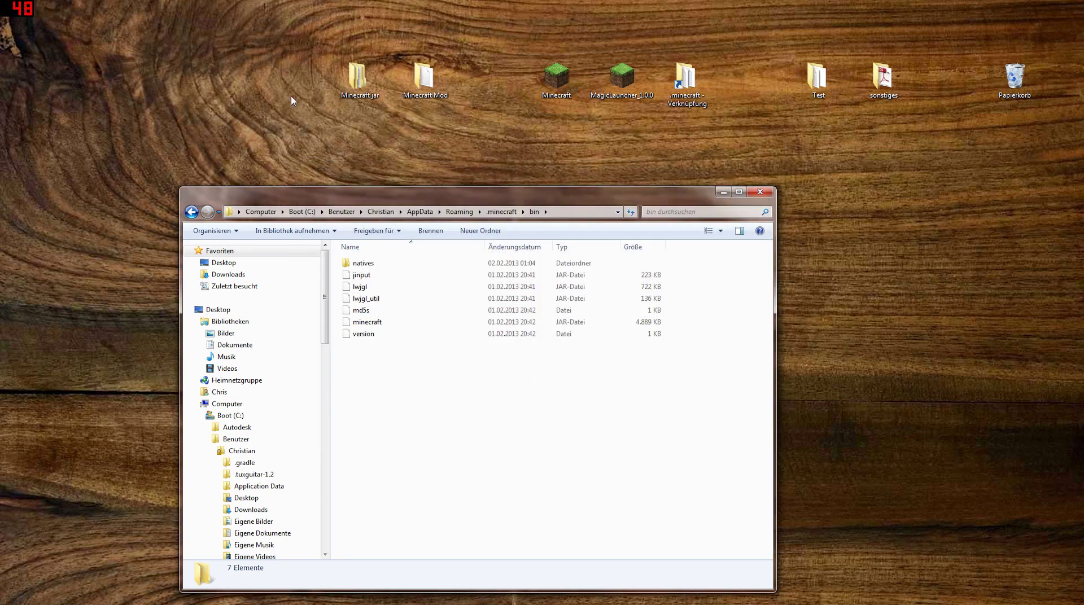
- Copy the clean minecraft JAR file from the 1.4.7 folder inside the Minecraft jar desktop folder and close that window
double_click(360, 85)
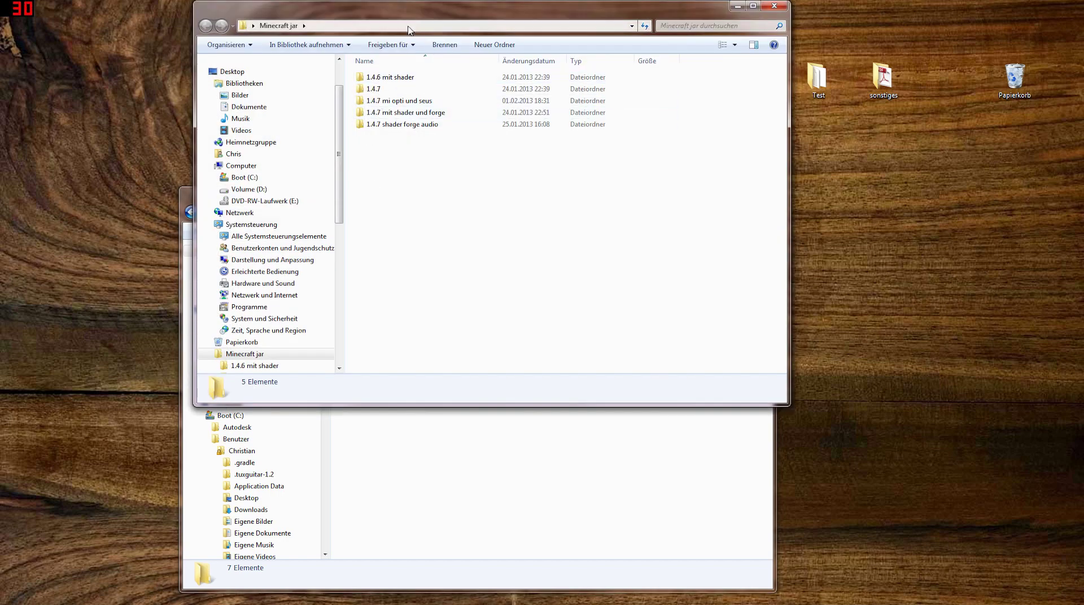
left_click_drag(413, 12, 761, 69)
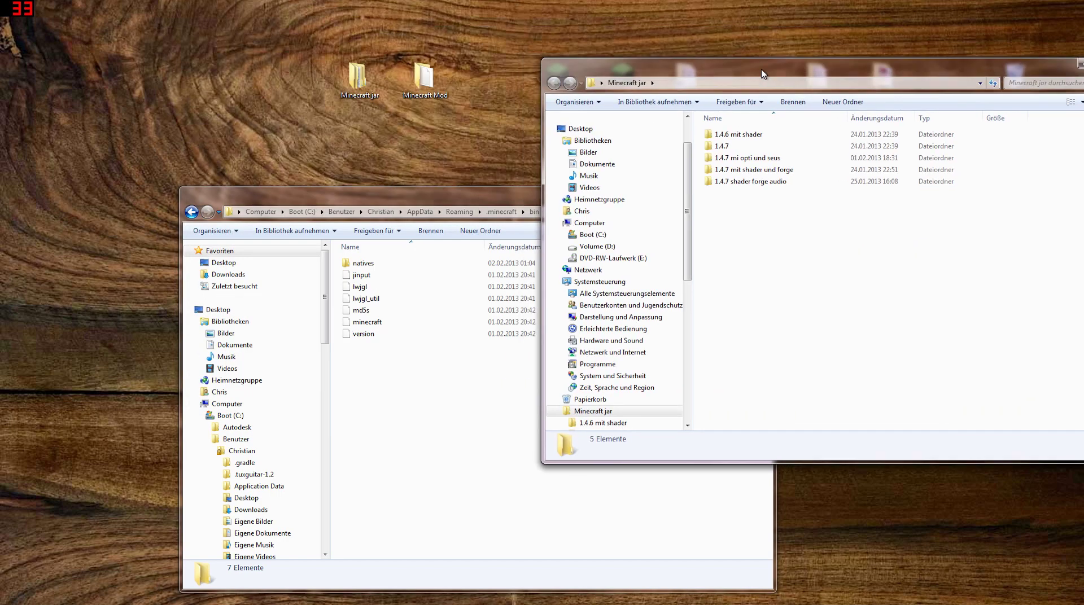
left_click(728, 150)
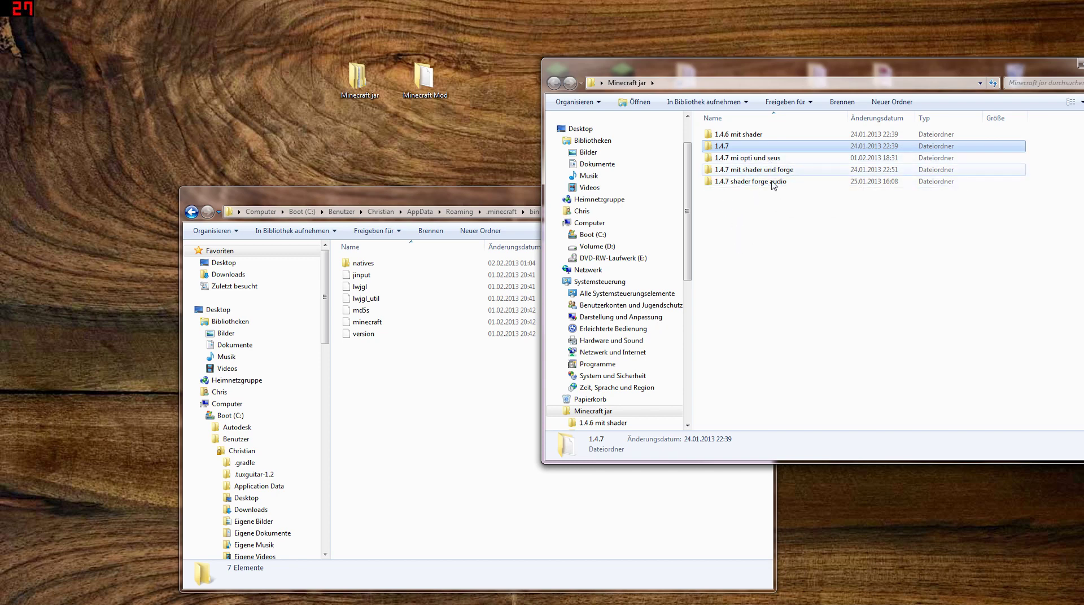
double_click(726, 147)
right_click(731, 138)
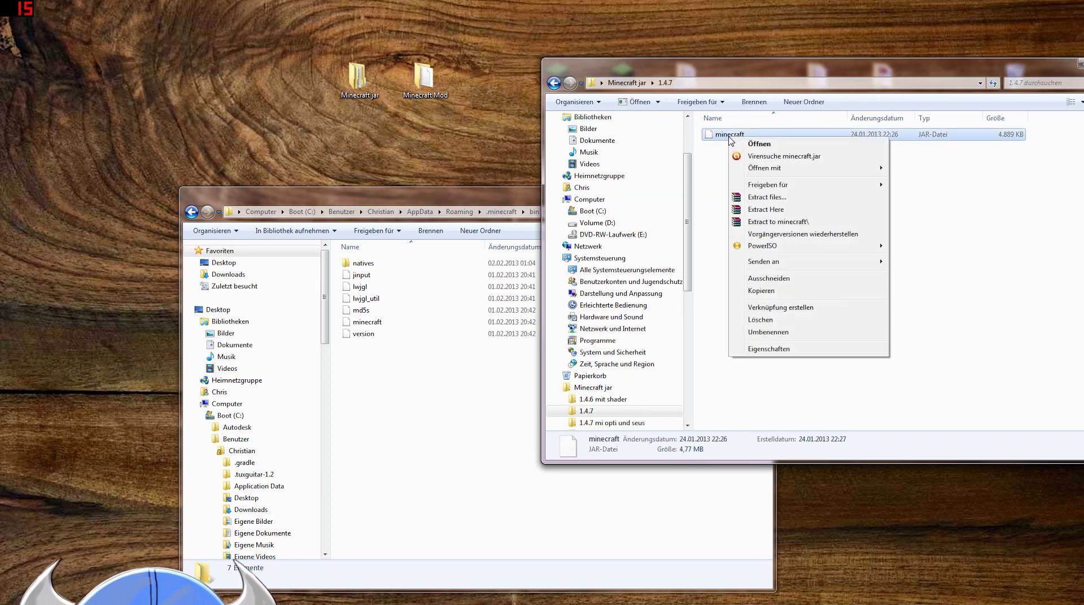
left_click(784, 291)
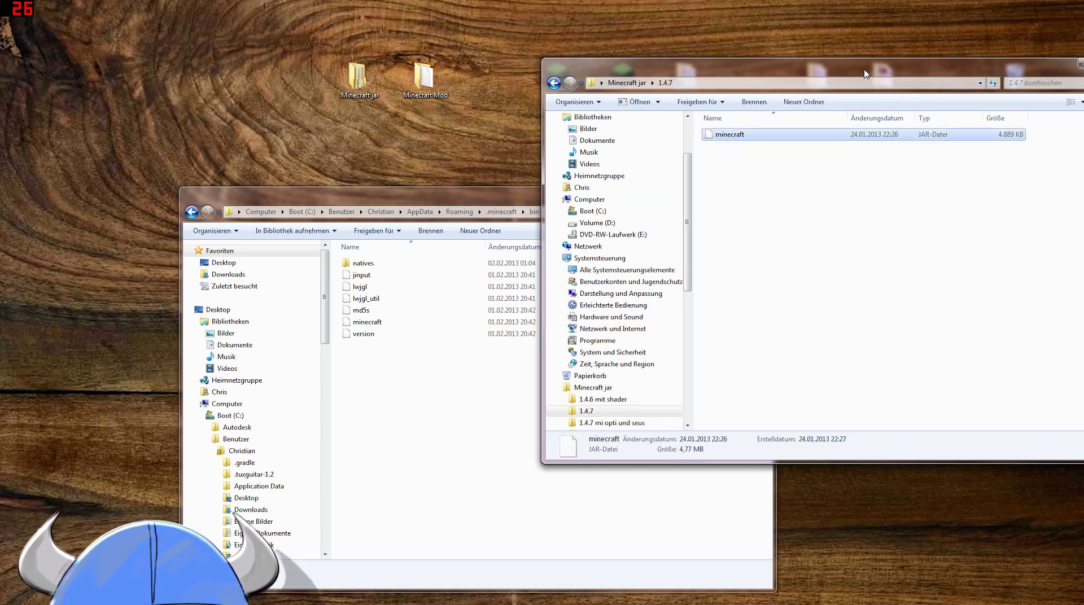
left_click_drag(864, 65, 649, 63)
left_click(908, 61)
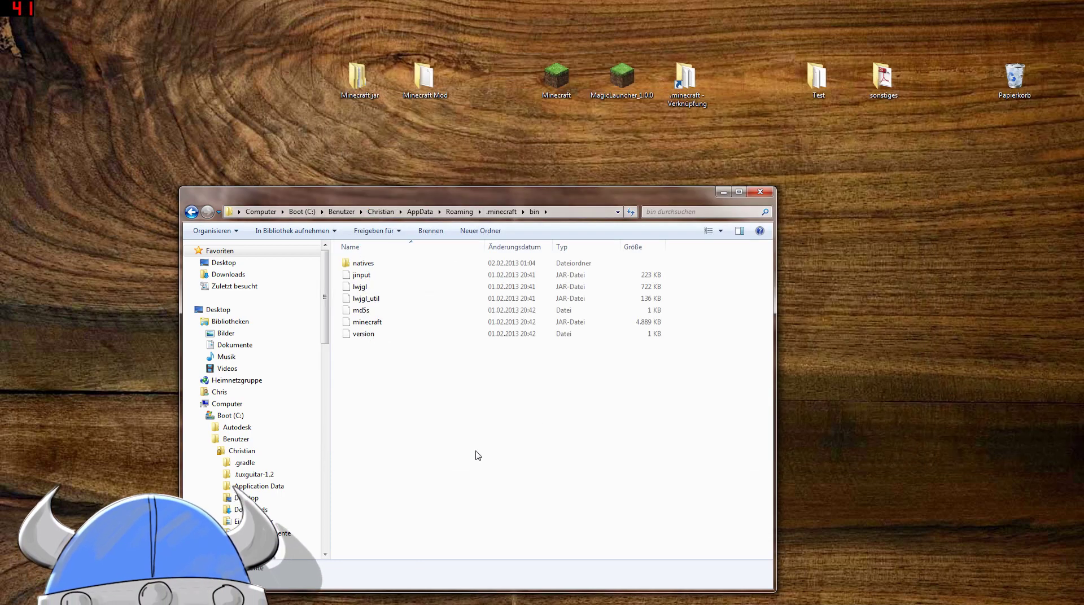
- Paste the copied minecraft JAR into the .minecraft bin folder, replacing the existing file
right_click(476, 452)
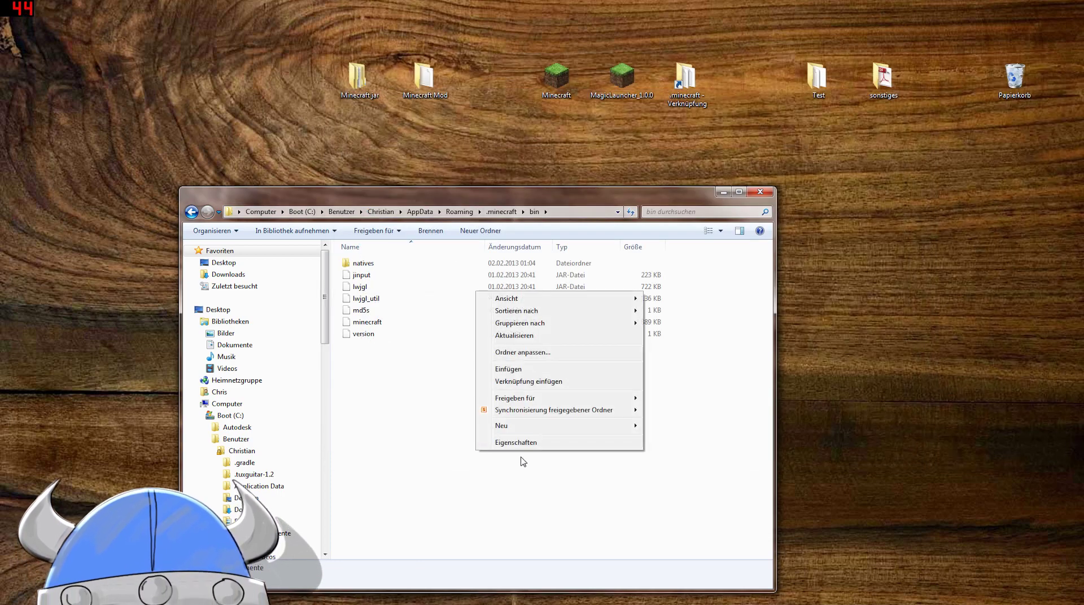
left_click(517, 370)
left_click(489, 225)
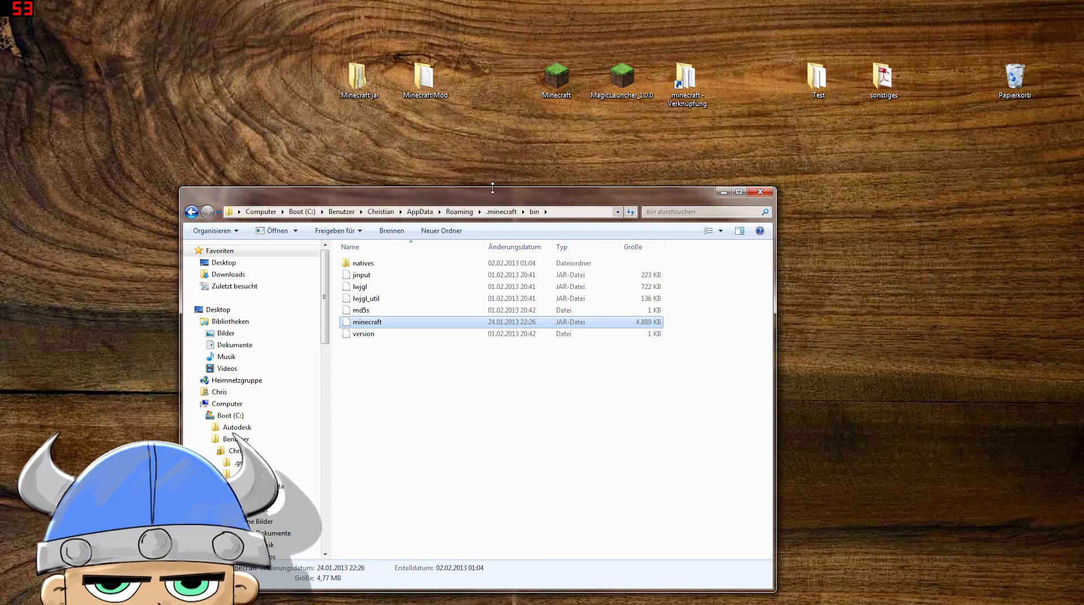
left_click_drag(492, 205, 562, 158)
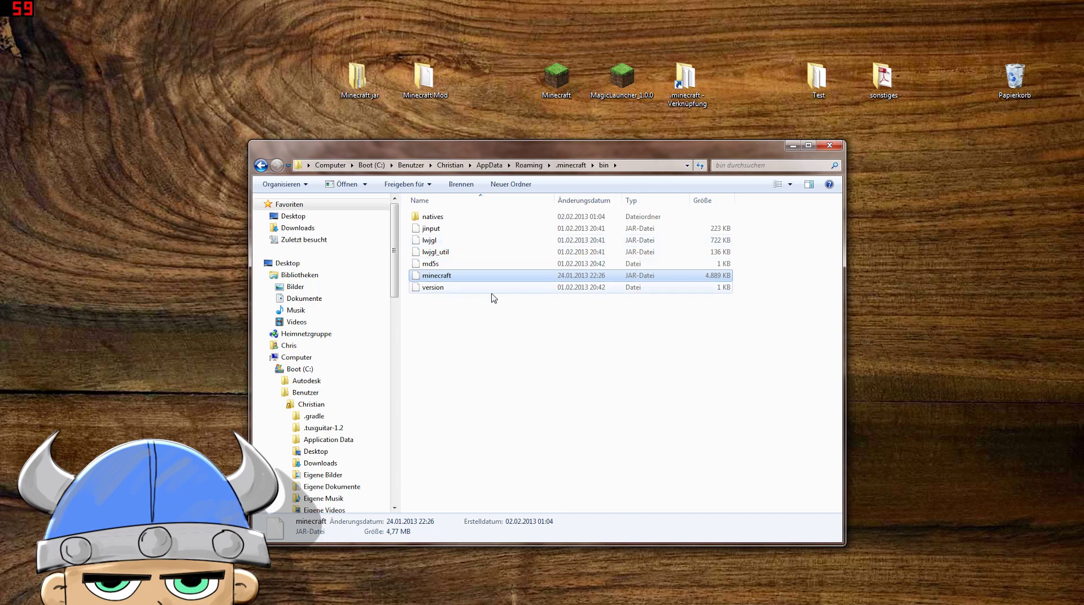
left_click(452, 341)
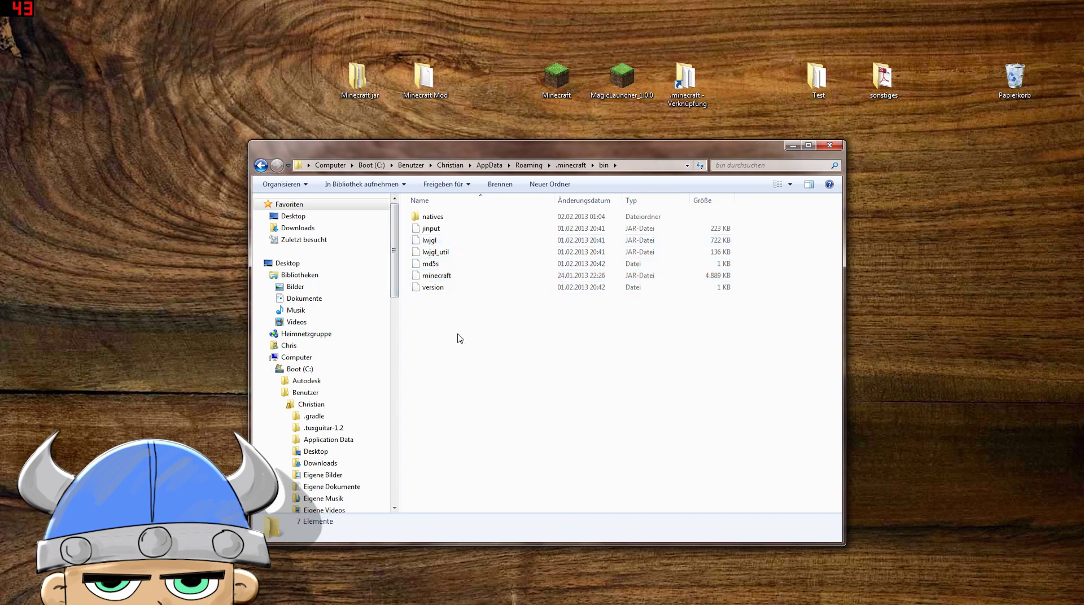
- Open the minecraft JAR in the bin folder with WinRAR archiver and dismiss the licence reminder
double_click(447, 276)
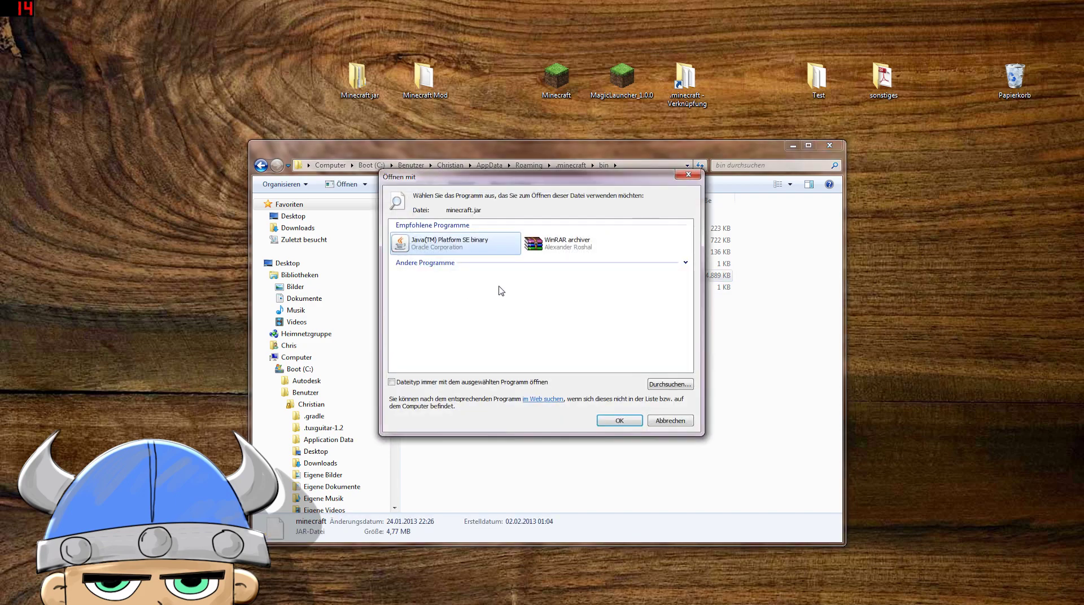
double_click(565, 244)
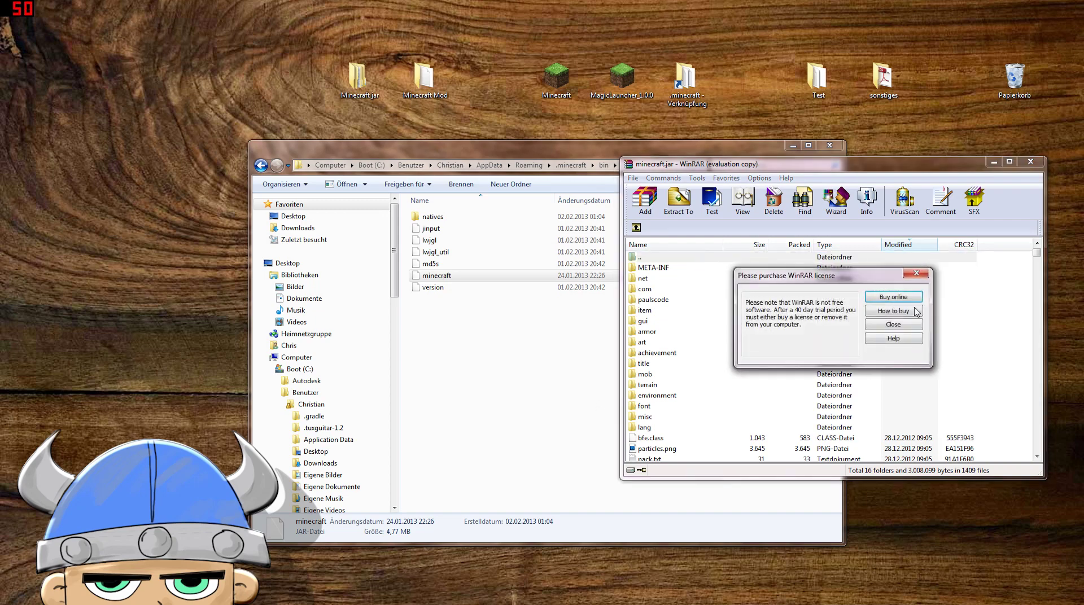
left_click(916, 273)
- Delete the META-INF folder from minecraft.jar
scroll(717, 396, "down", 5)
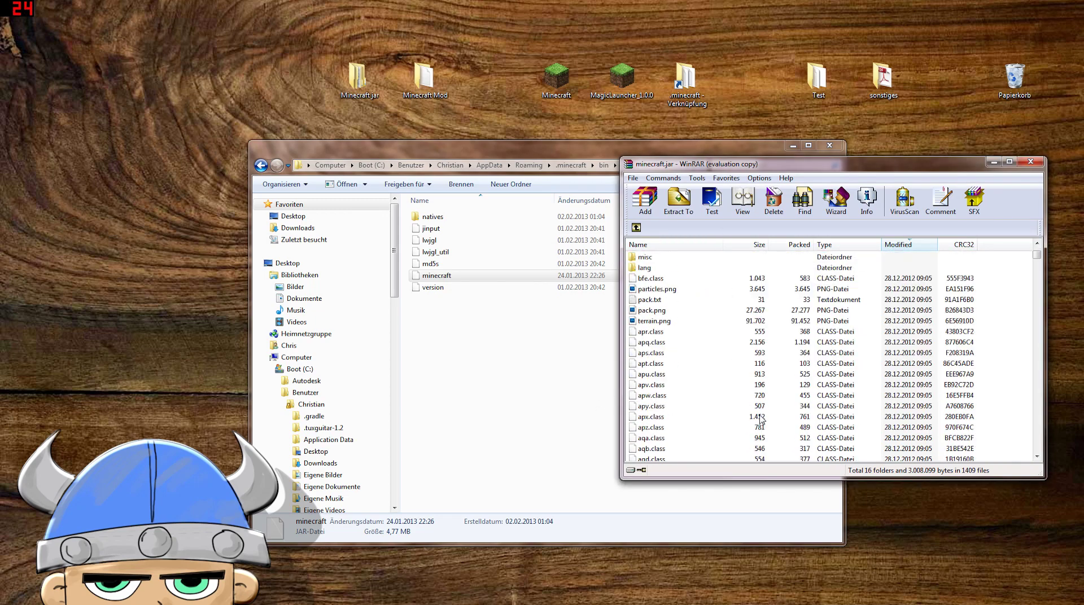
scroll(757, 415, "up", 5)
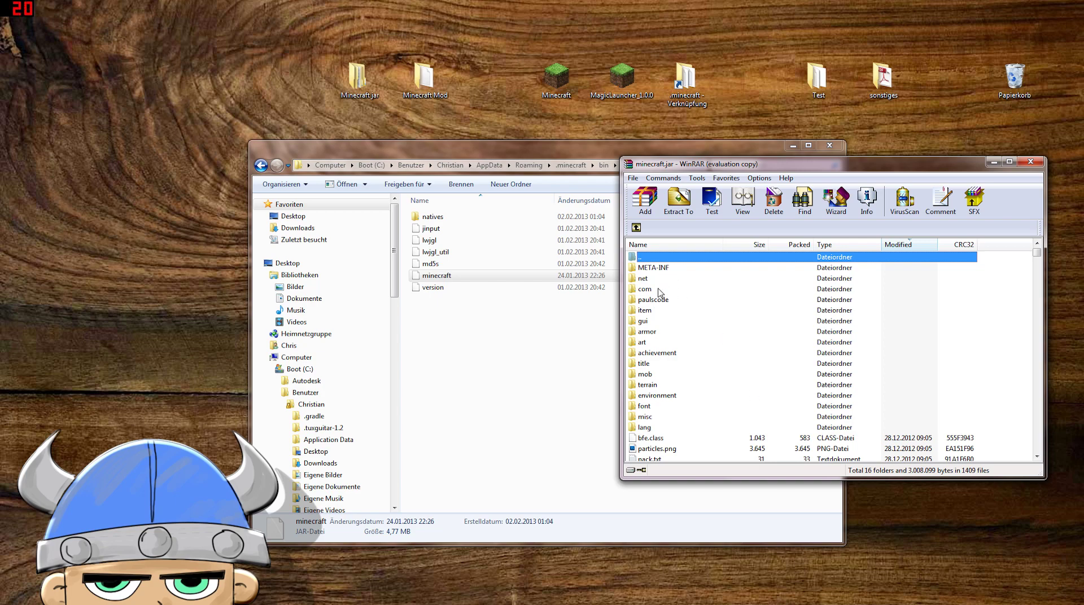
left_click(663, 270)
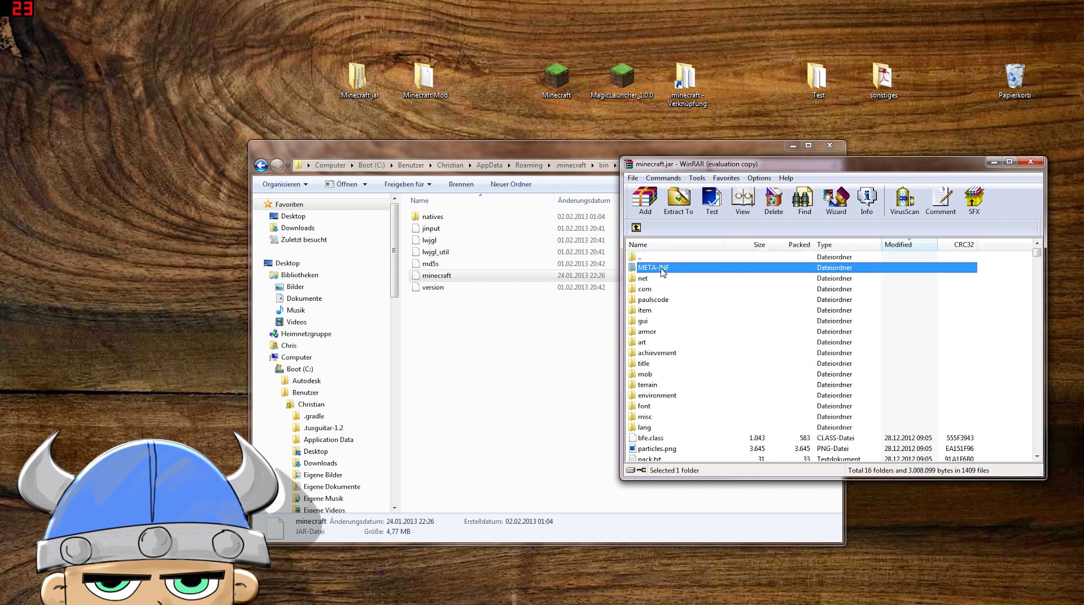
key("Delete")
key("Return")
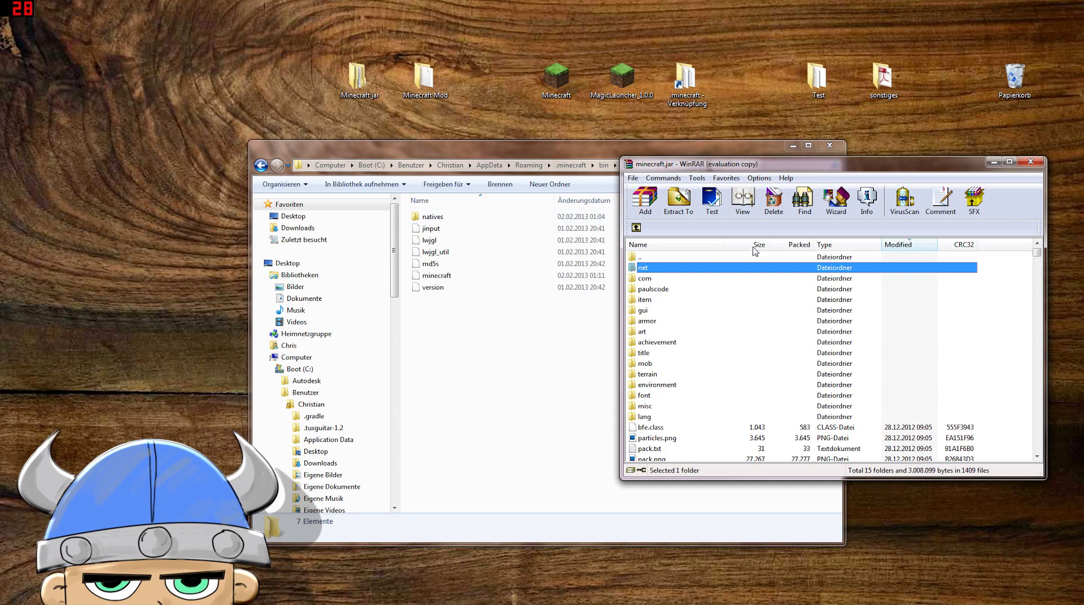
- Open the minecraftforge-universal-1.4.7-6.6.0.497 archive from the Minecraft Mod folder and place its window beside the minecraft.jar window
double_click(422, 85)
left_click_drag(592, 175, 330, 163)
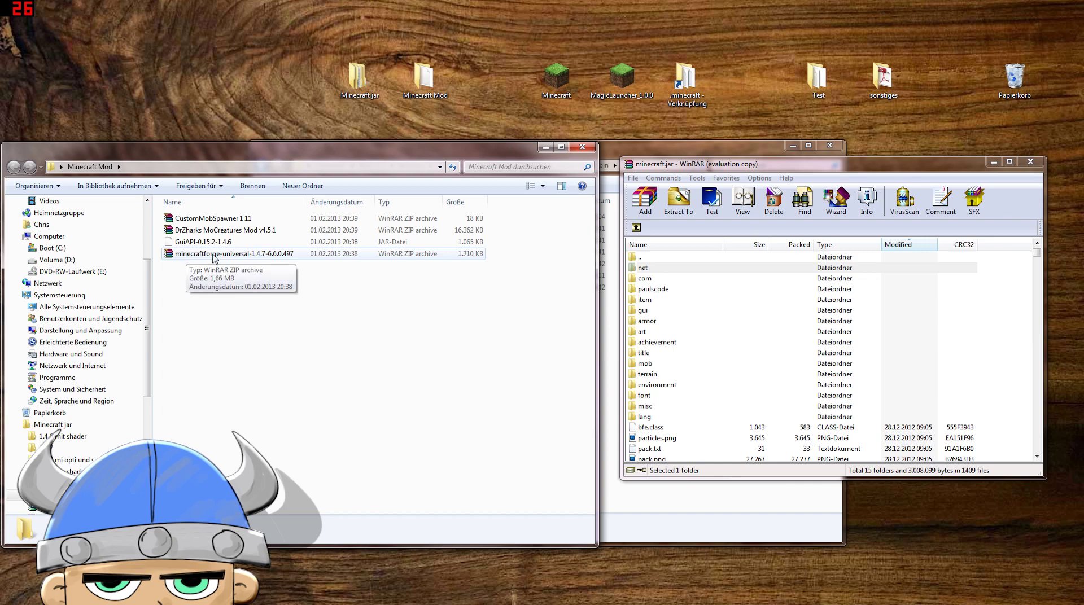
double_click(235, 255)
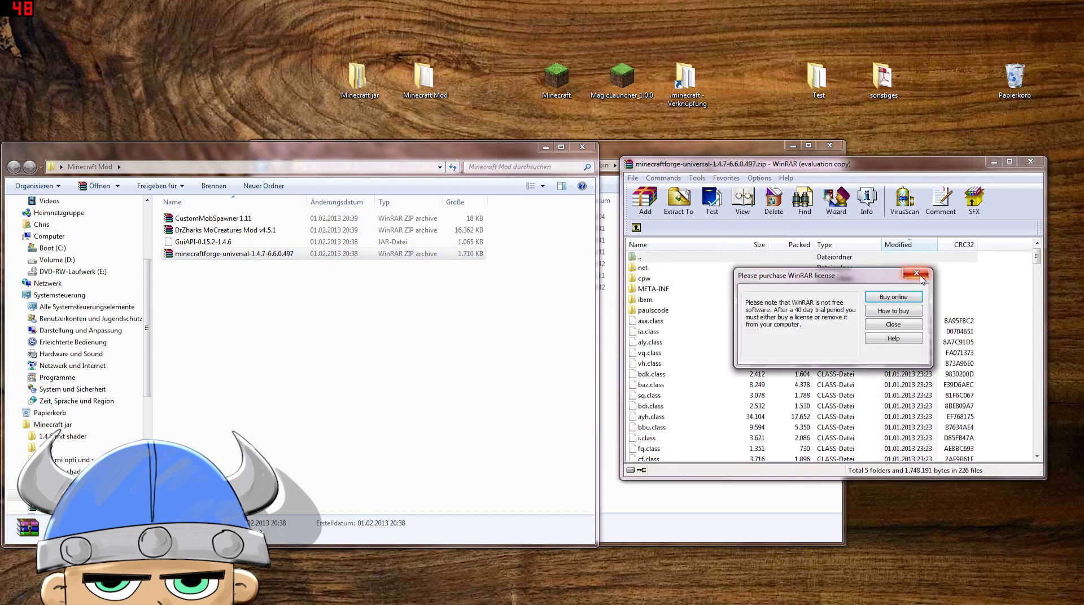
left_click(903, 285)
left_click_drag(899, 169, 796, 177)
left_click_drag(702, 177, 314, 181)
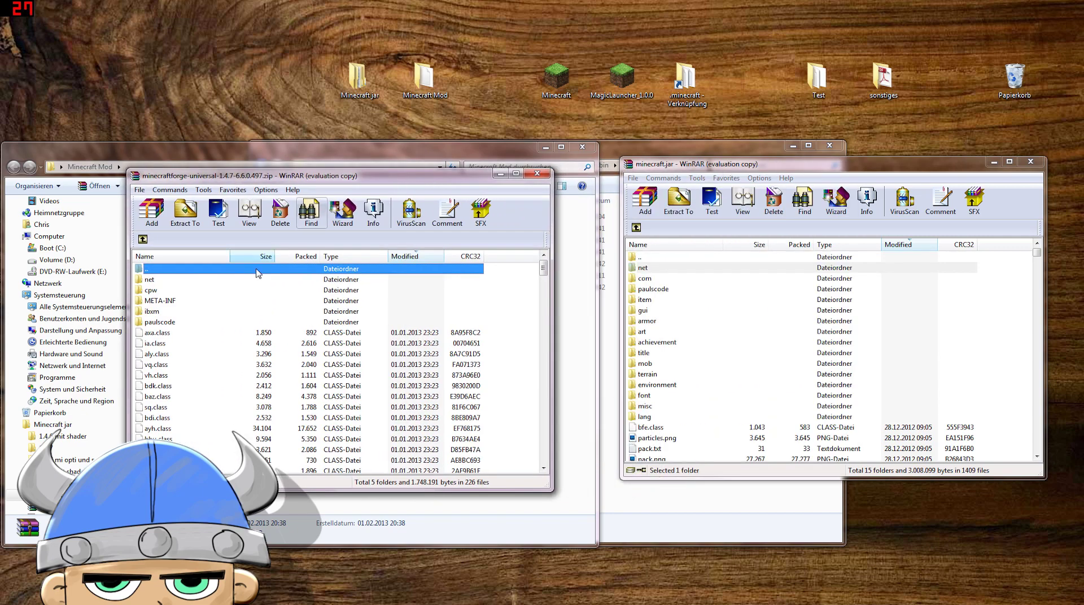
- Add everything from the Forge archive except the META-INF and paulscode folders to minecraft.jar, keeping the default archive settings
left_click(158, 356)
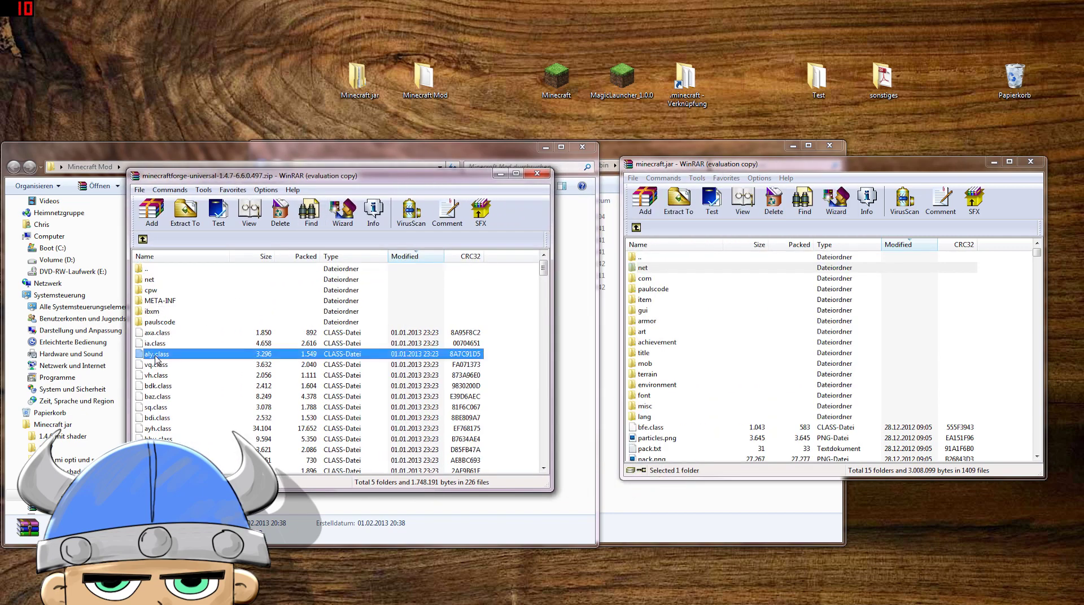
key("ctrl+a")
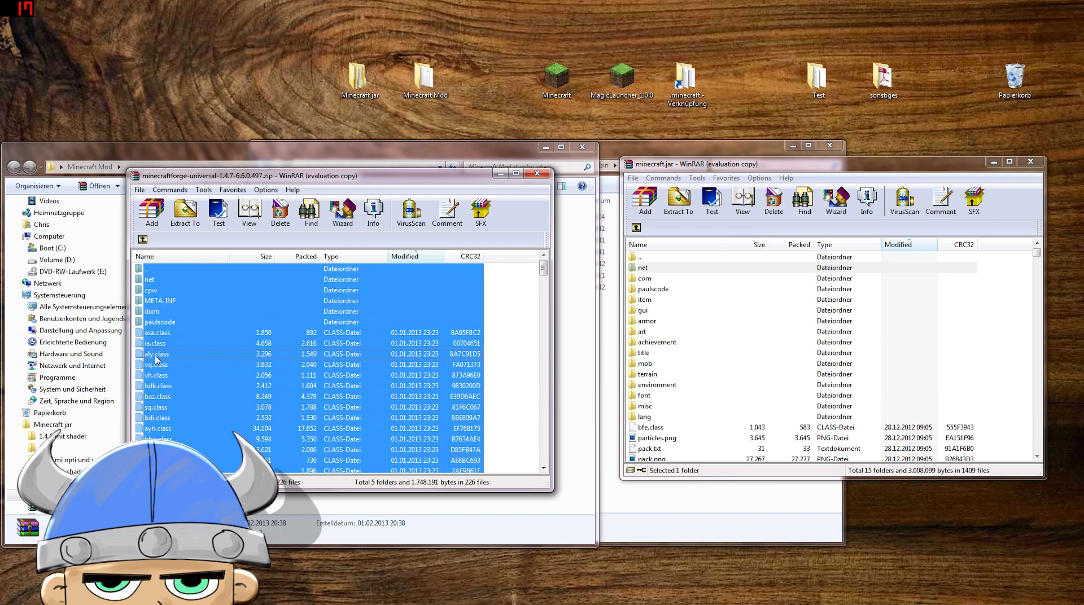
left_click(167, 303, "ctrl")
left_click(159, 325, "ctrl")
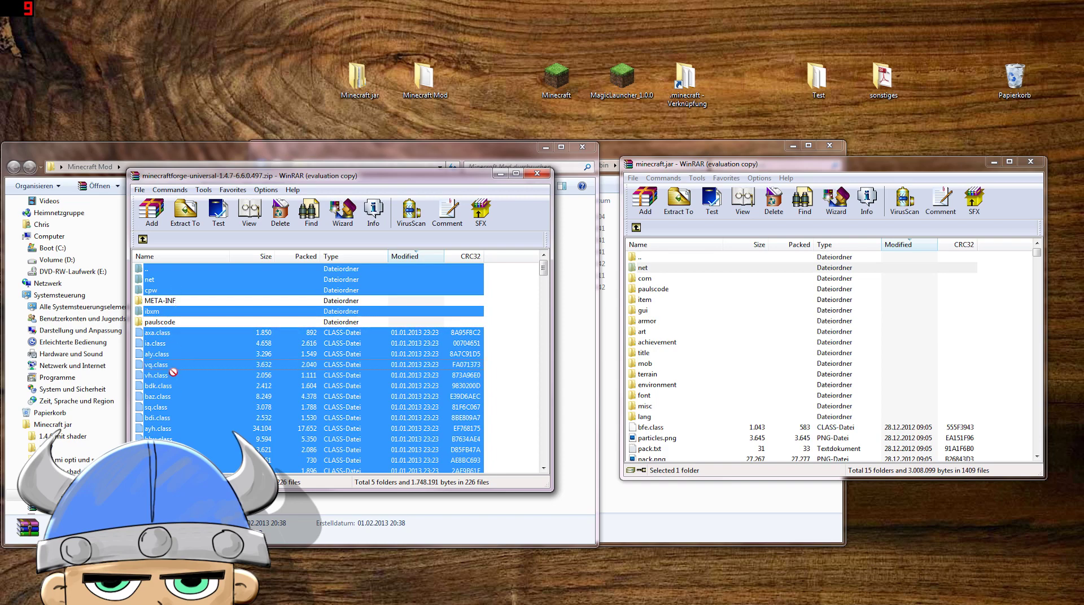
left_click_drag(707, 401, 707, 402)
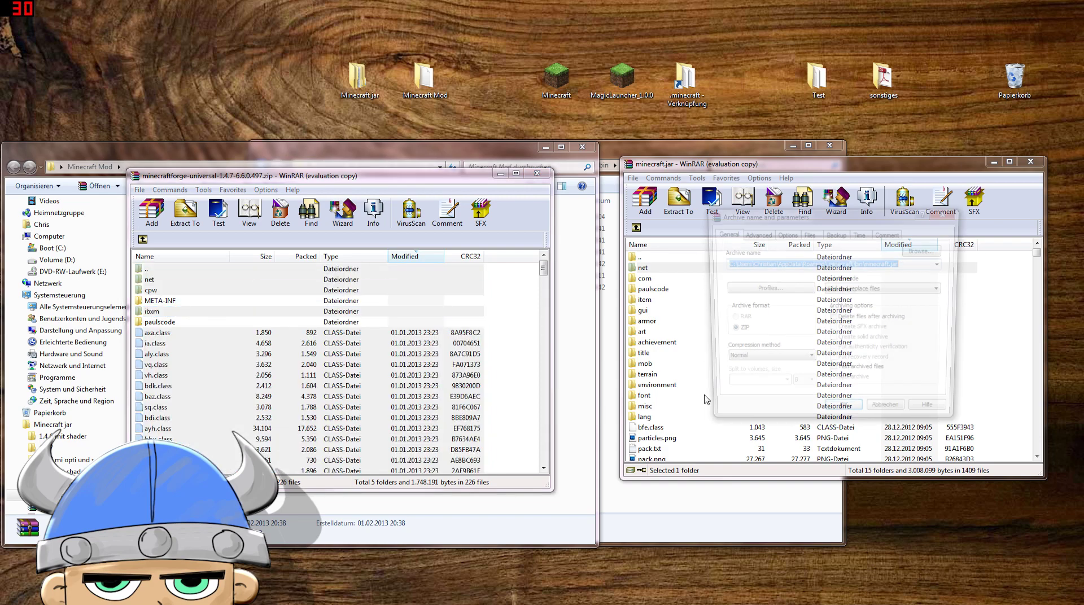
left_click(845, 416)
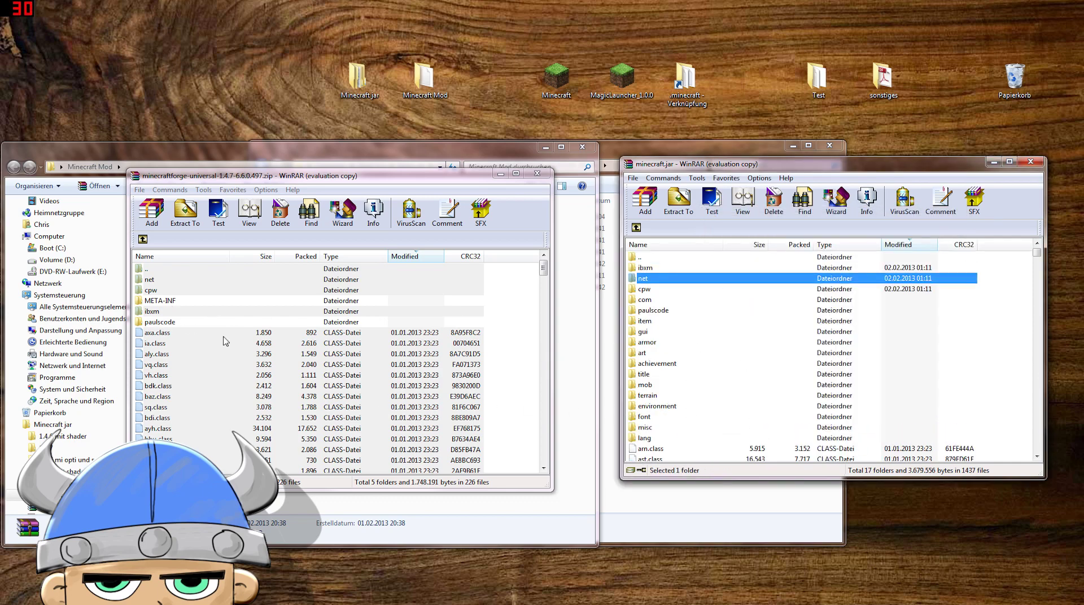
- Open the paulscode/sound/codecs folder in both the Forge archive and minecraft.jar
left_click(399, 325)
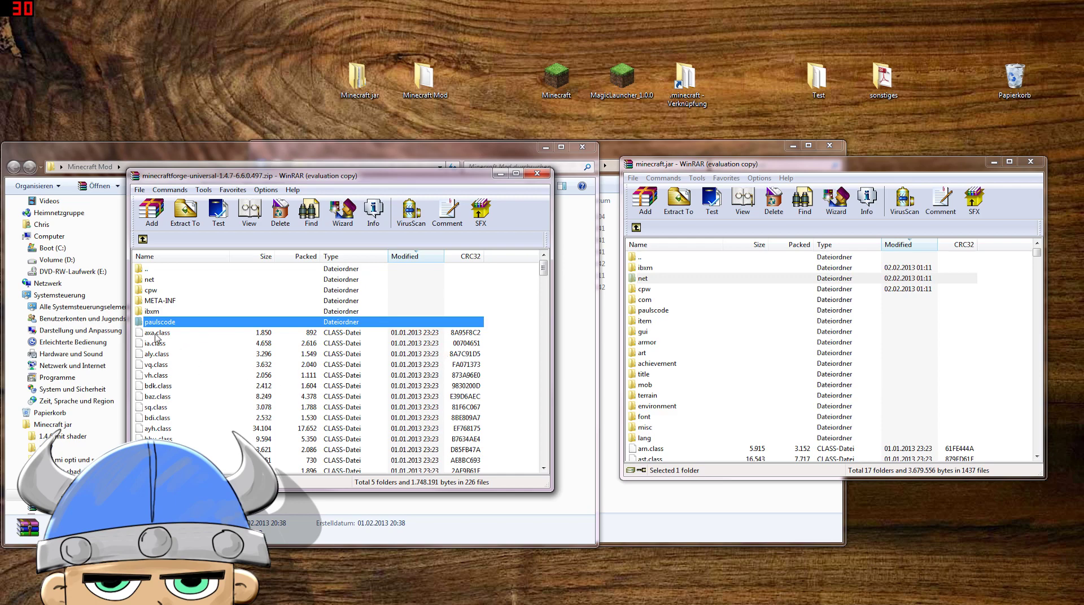
double_click(158, 325)
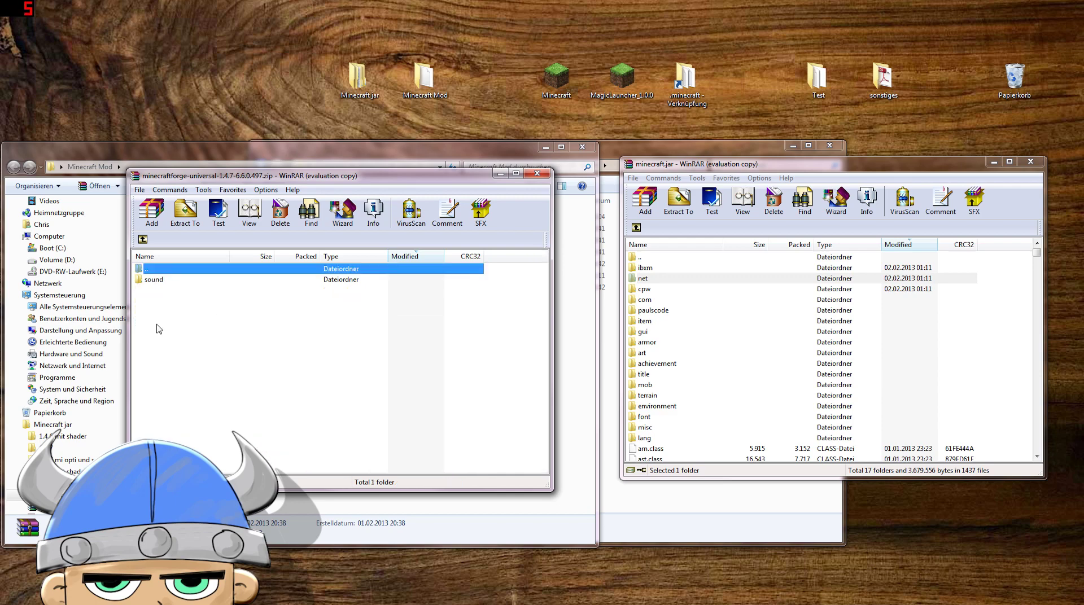
double_click(154, 279)
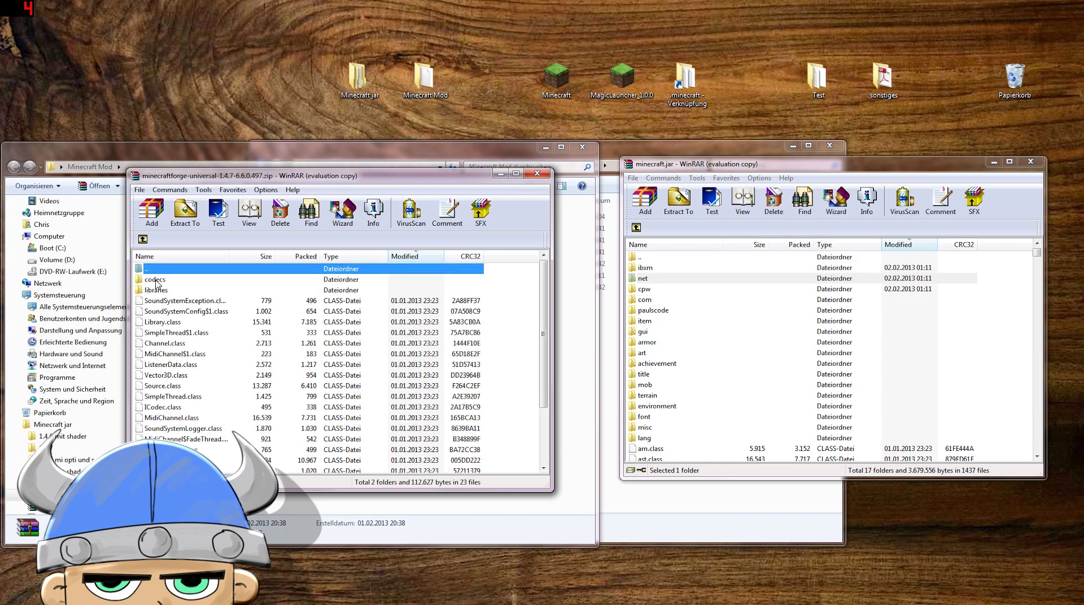
double_click(155, 280)
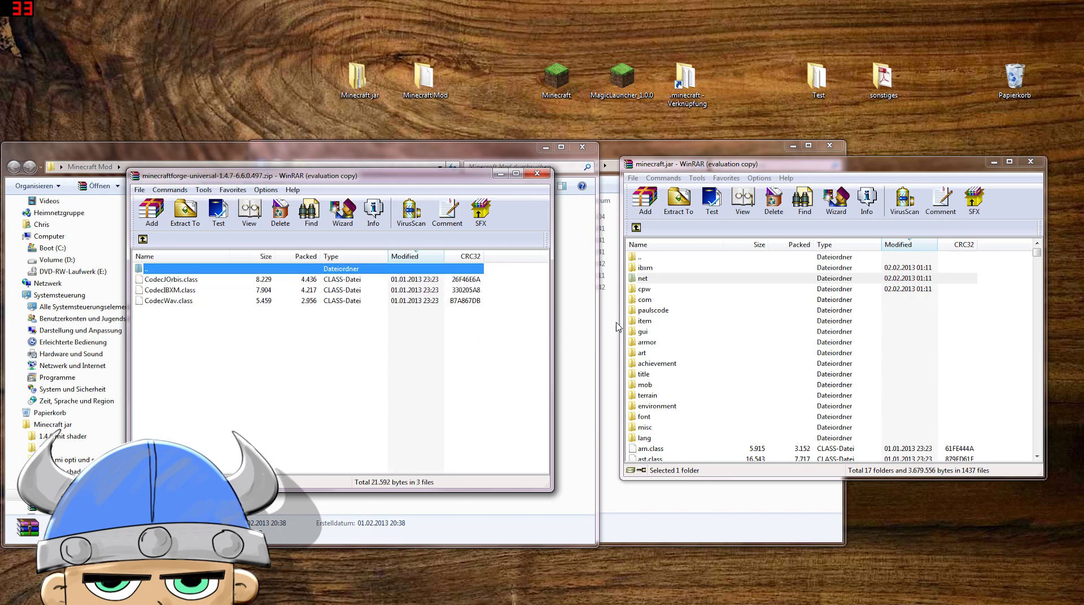
left_click(647, 312)
double_click(653, 312)
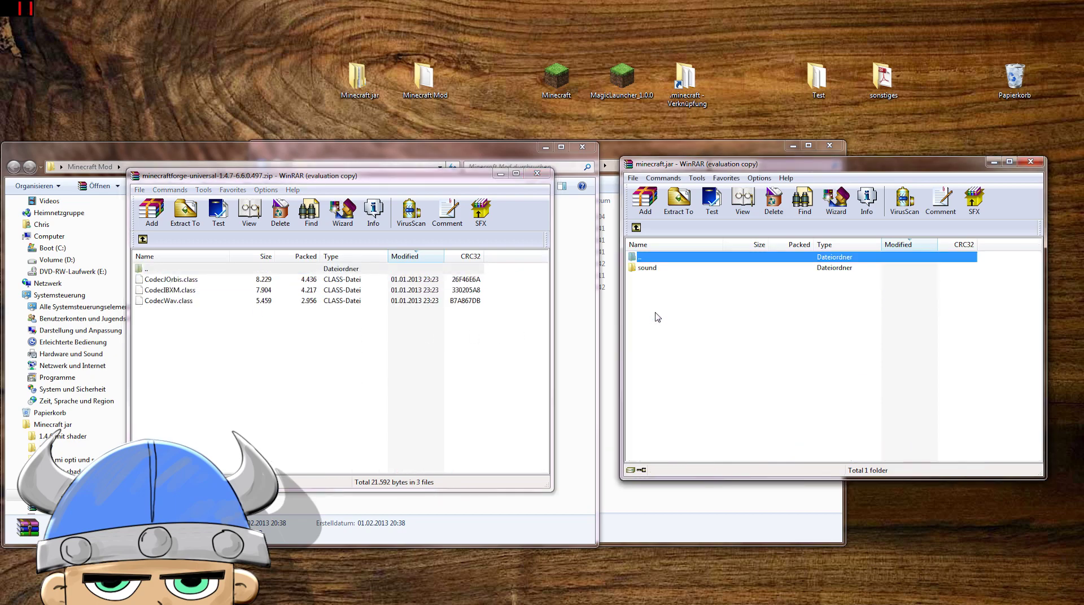
double_click(649, 268)
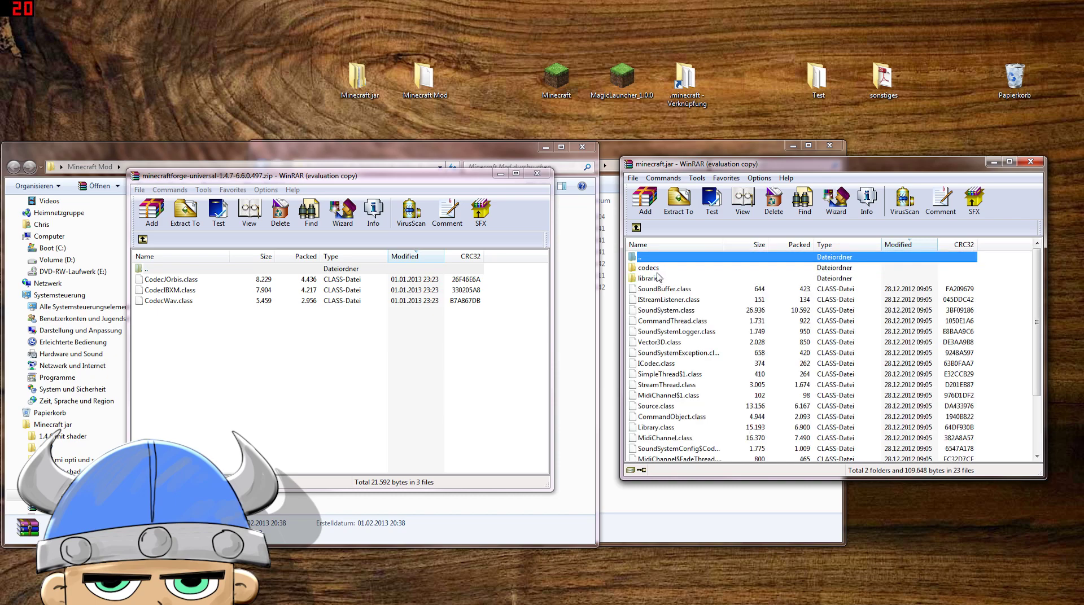
double_click(656, 270)
- Add the CodecJOrbis, CodecIBXM and CodecWav classes to the codecs folder of minecraft.jar and close the Forge archive
left_click_drag(208, 354, 169, 280)
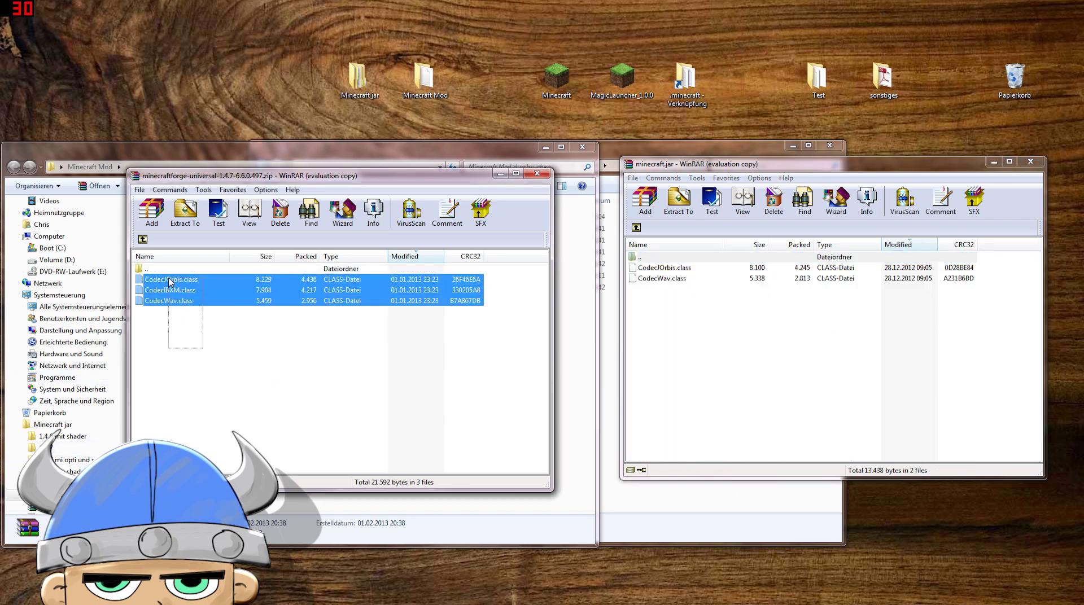
left_click_drag(598, 356, 718, 350)
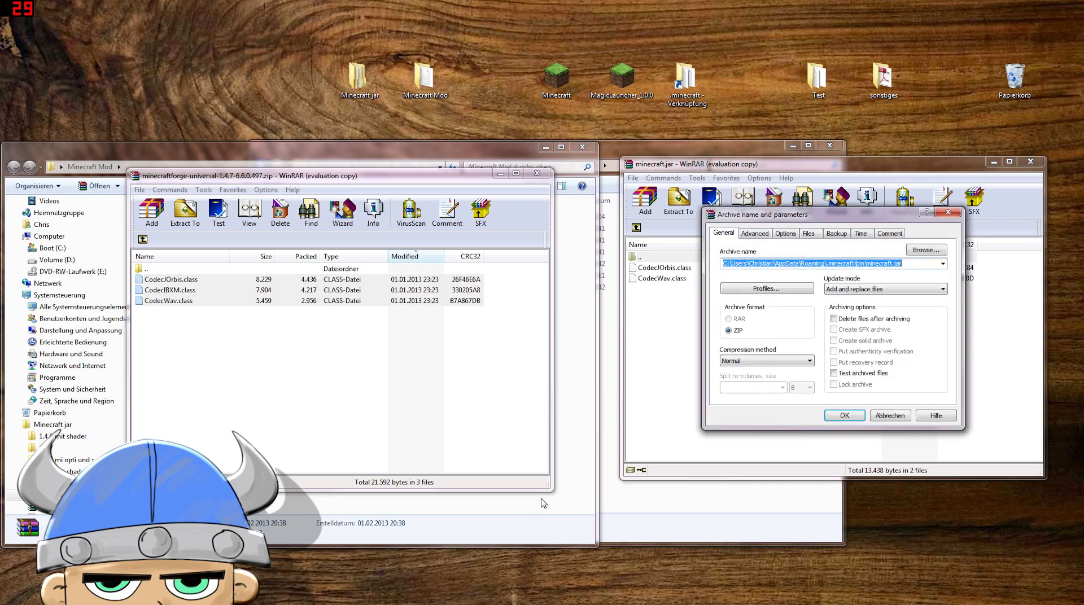
left_click(845, 416)
left_click(537, 174)
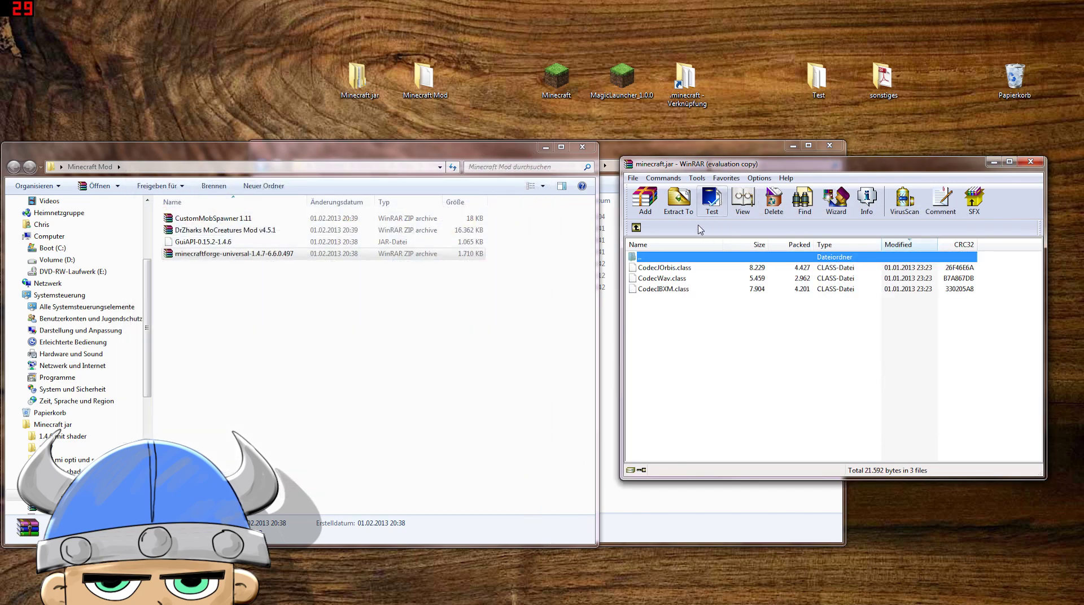
- Return to the root level of minecraft.jar and look over its contents
left_click(637, 228)
left_click(637, 227)
left_click(638, 229)
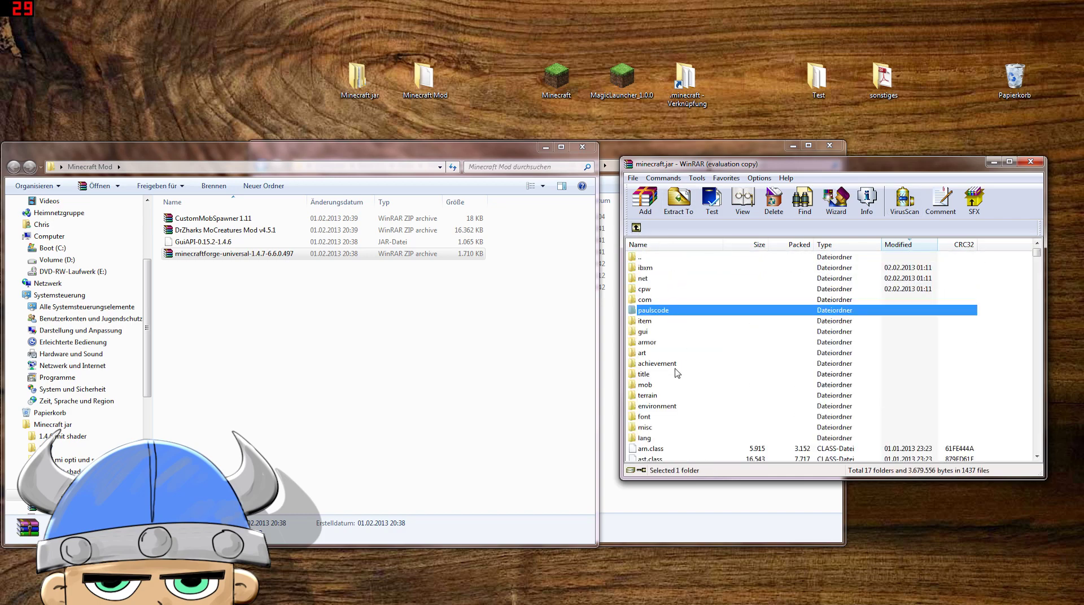
scroll(675, 315, "down", 5)
scroll(675, 316, "up", 5)
- Open GuiAPI-0.15.2-1.4.6 from the Minecraft Mod folder with WinRAR archiver and dismiss the licence reminder
double_click(192, 242)
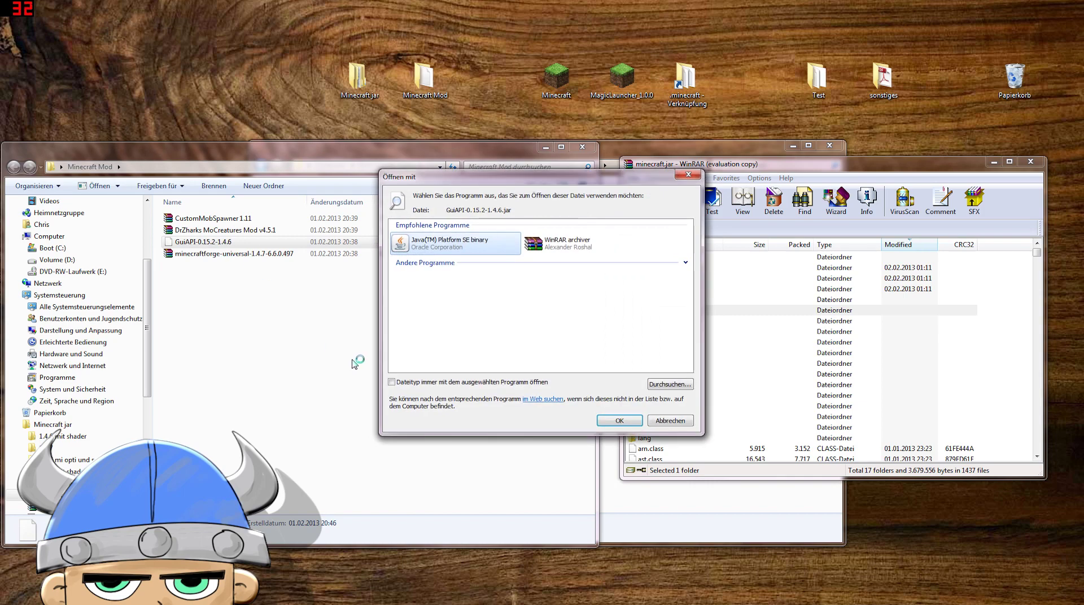
double_click(571, 245)
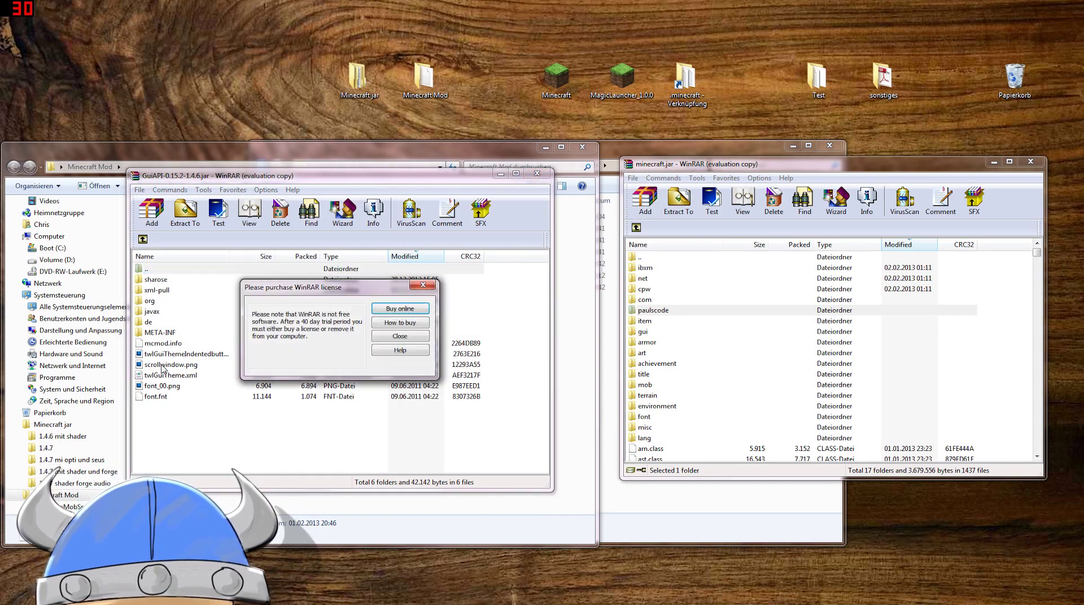
left_click(400, 336)
- Add all GuiAPI files and folders except META-INF to the root of minecraft.jar, and close both archives
left_click_drag(207, 447, 180, 279)
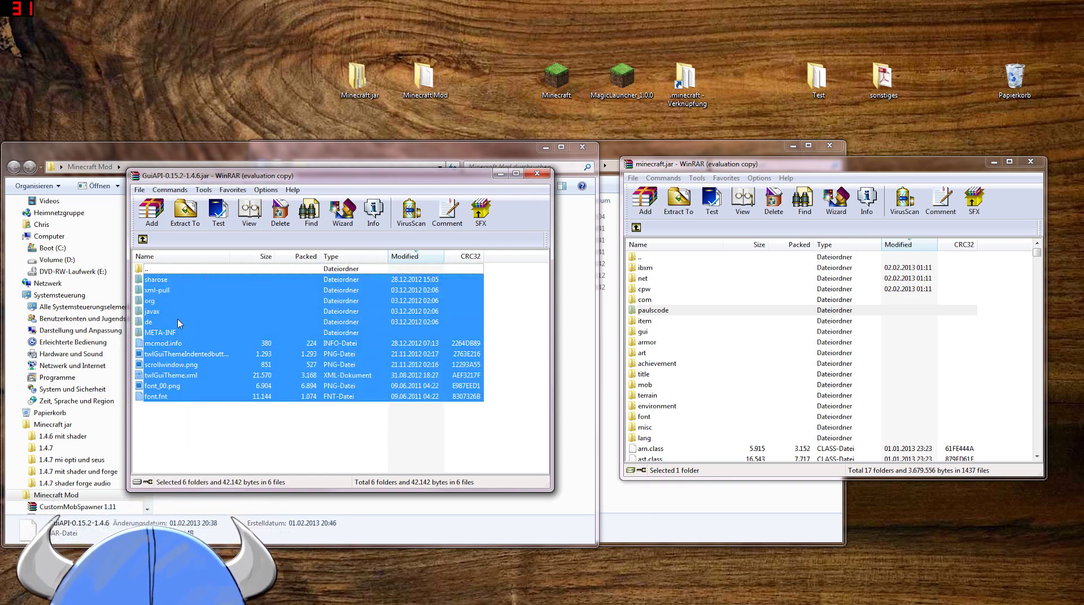
left_click(170, 333, "ctrl")
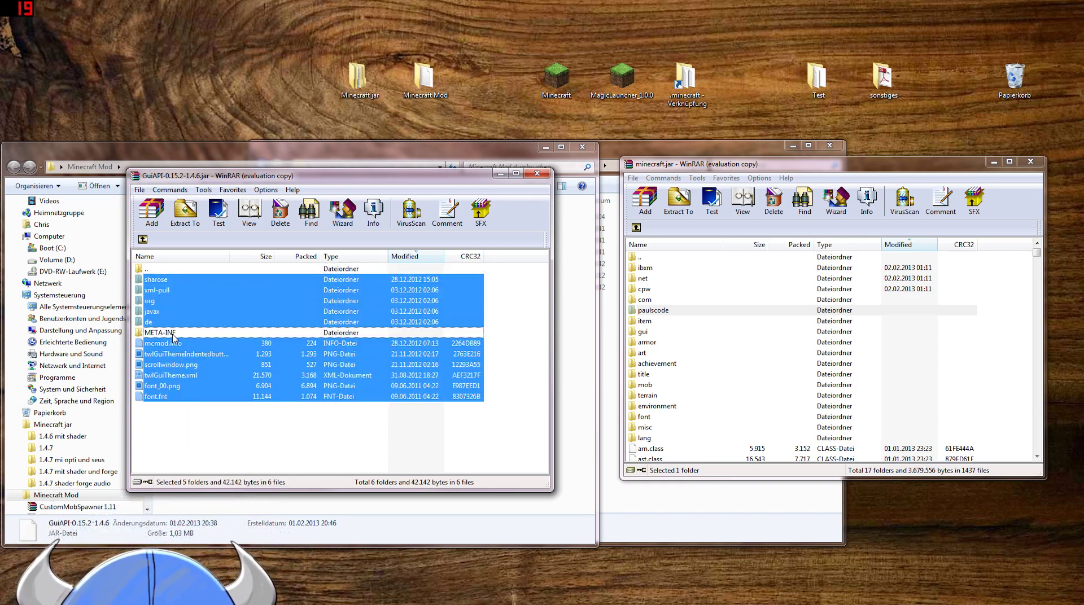
left_click_drag(189, 378, 697, 382)
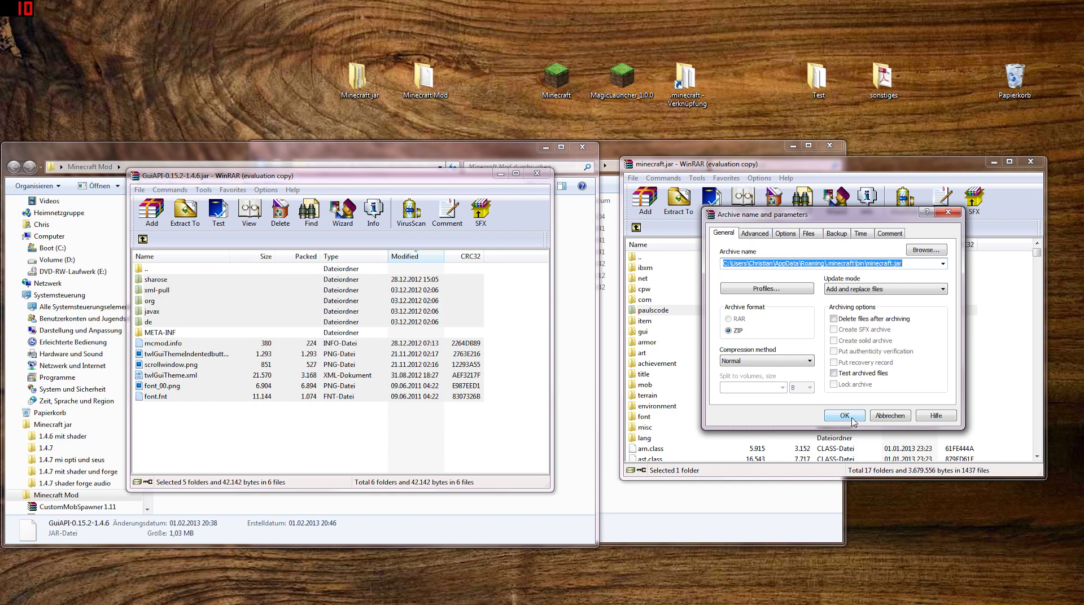
left_click(851, 418)
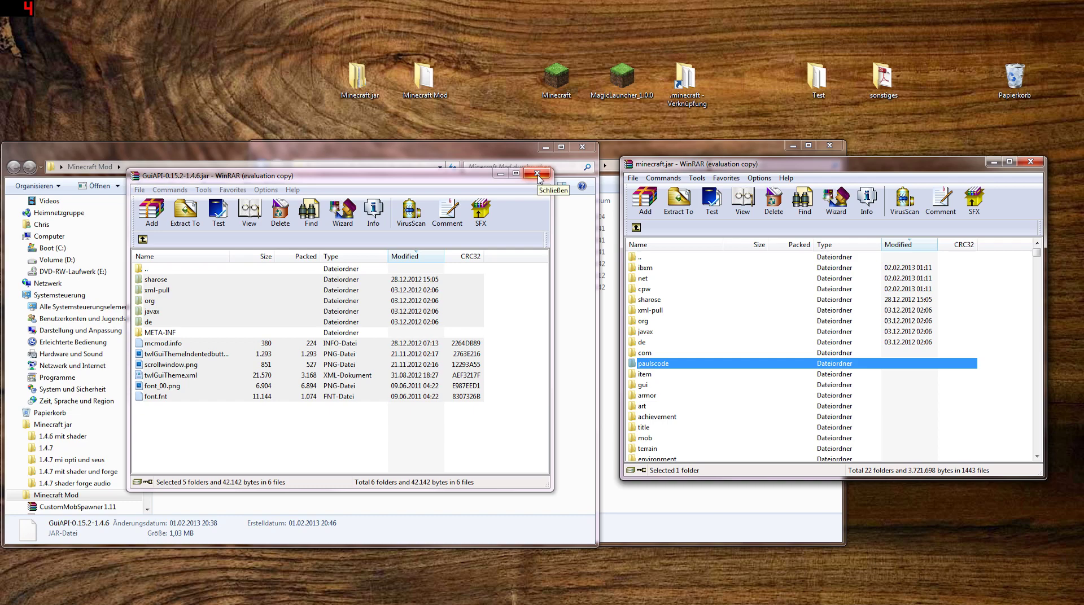
left_click(538, 174)
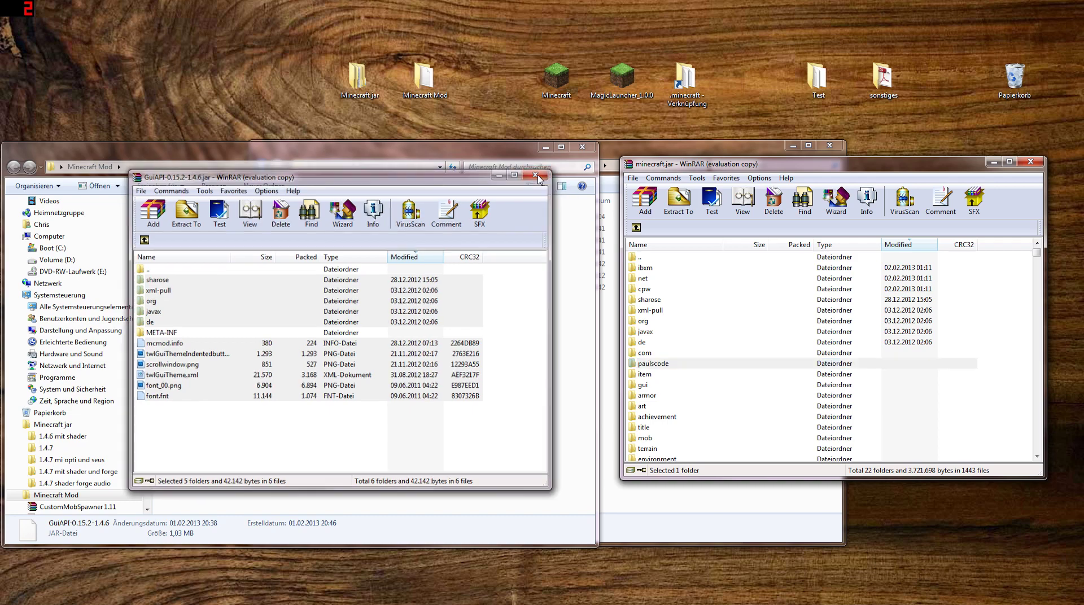
left_click(1029, 163)
left_click_drag(486, 160, 750, 154)
left_click_drag(484, 308, 459, 241)
left_click_drag(461, 279, 456, 239)
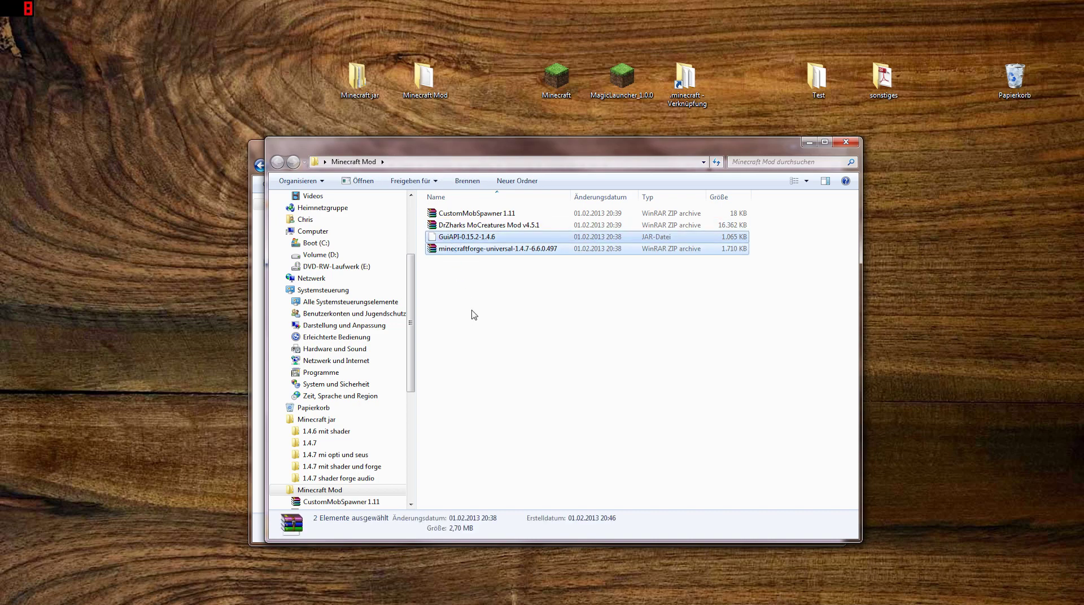
double_click(425, 80)
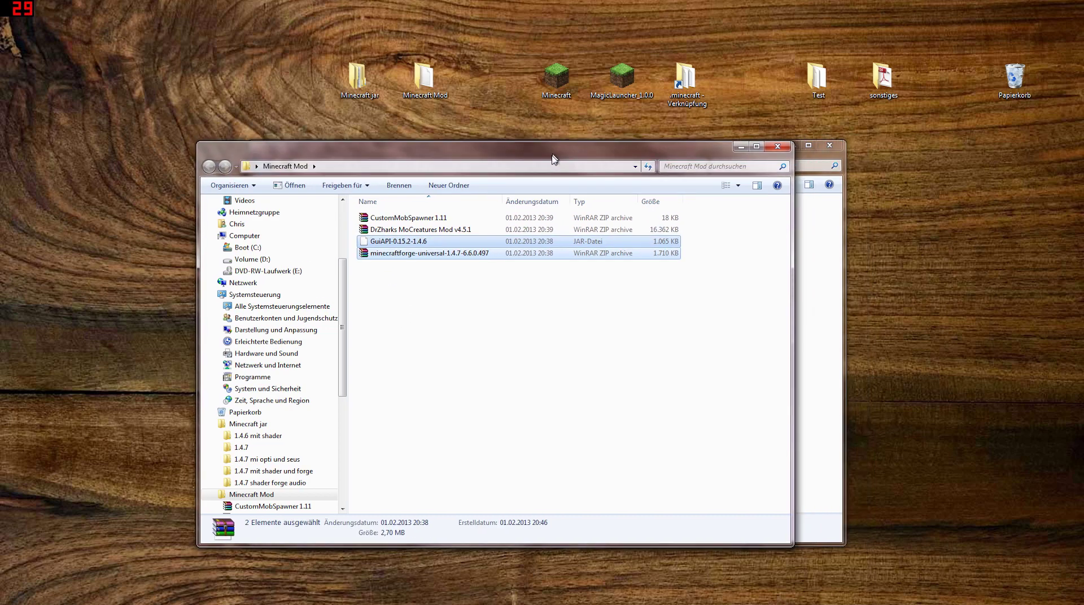
- Launch Minecraft from the desktop, log in, and enlarge the game window
double_click(557, 79)
left_click(576, 315)
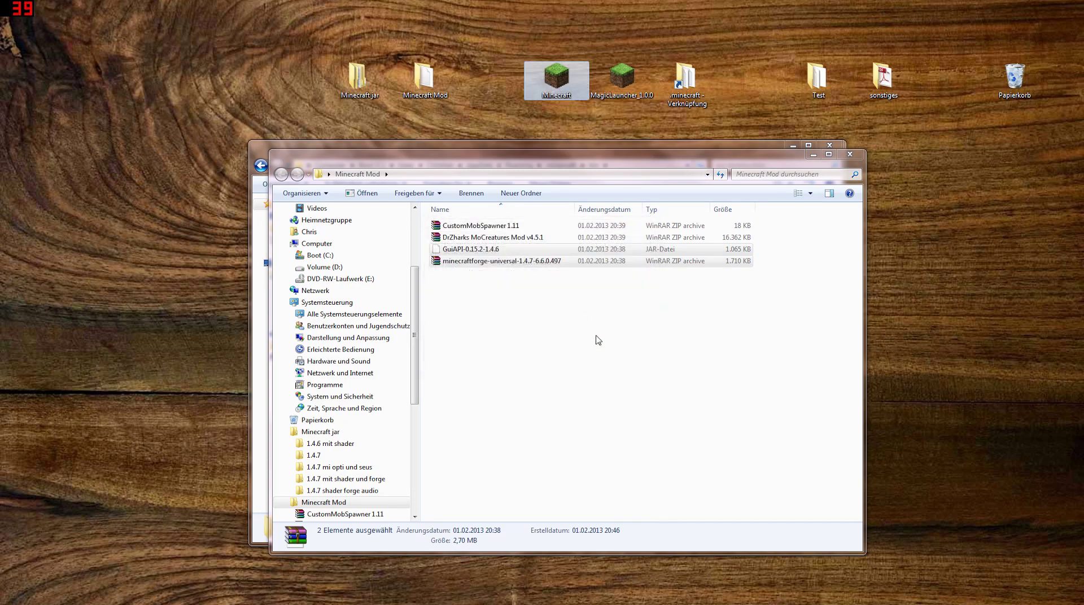
left_click(767, 420)
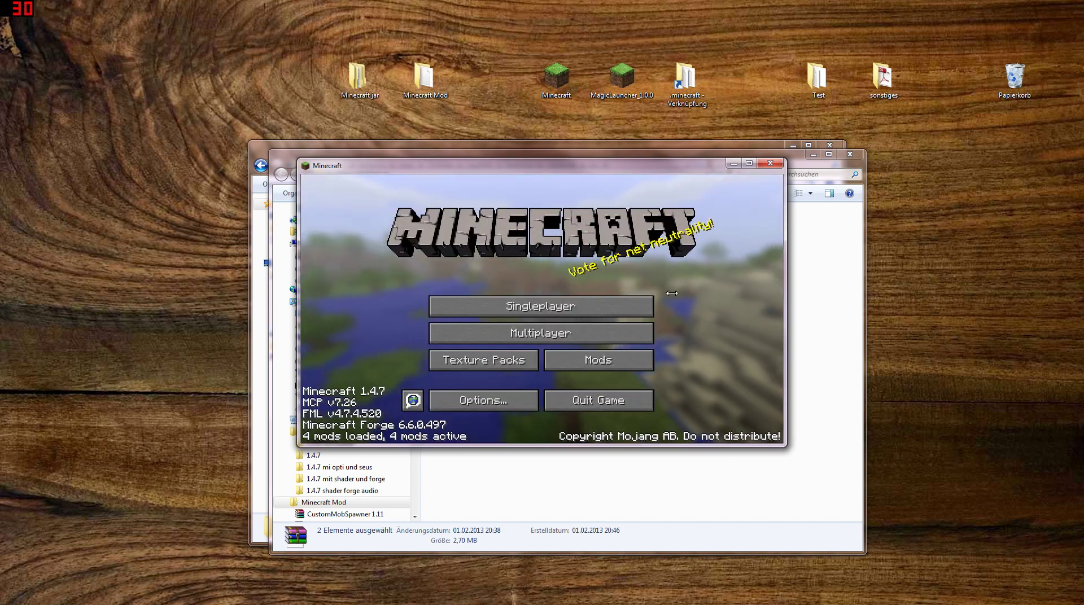
left_click_drag(600, 160, 532, 73)
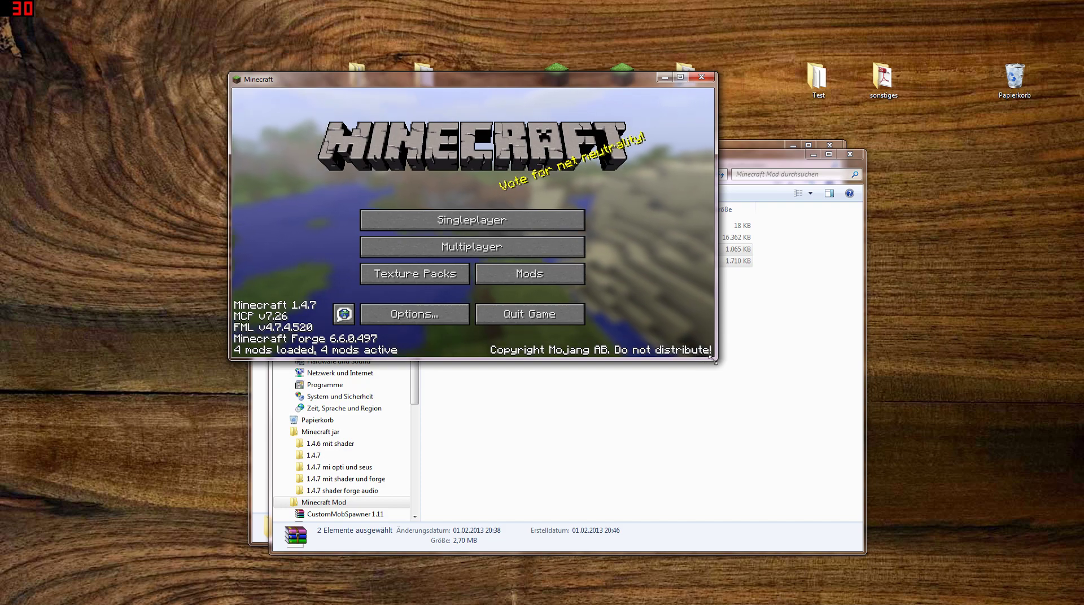
left_click_drag(713, 360, 899, 552)
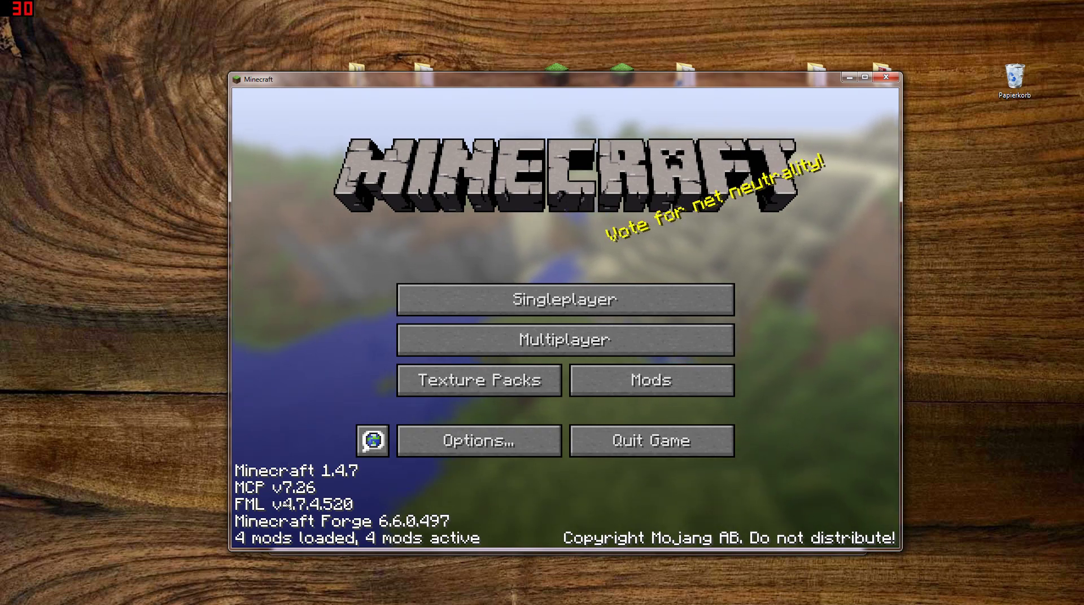
- Load the first singleplayer world, Lets Play die Welt maaan, to test the game, and close Minecraft
left_click(564, 299)
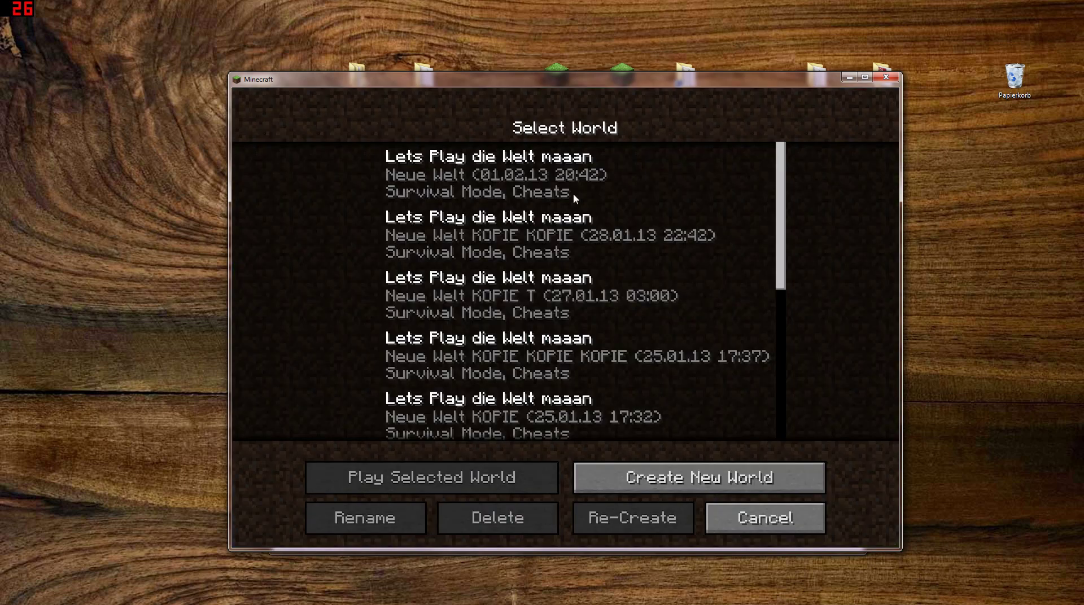
double_click(529, 163)
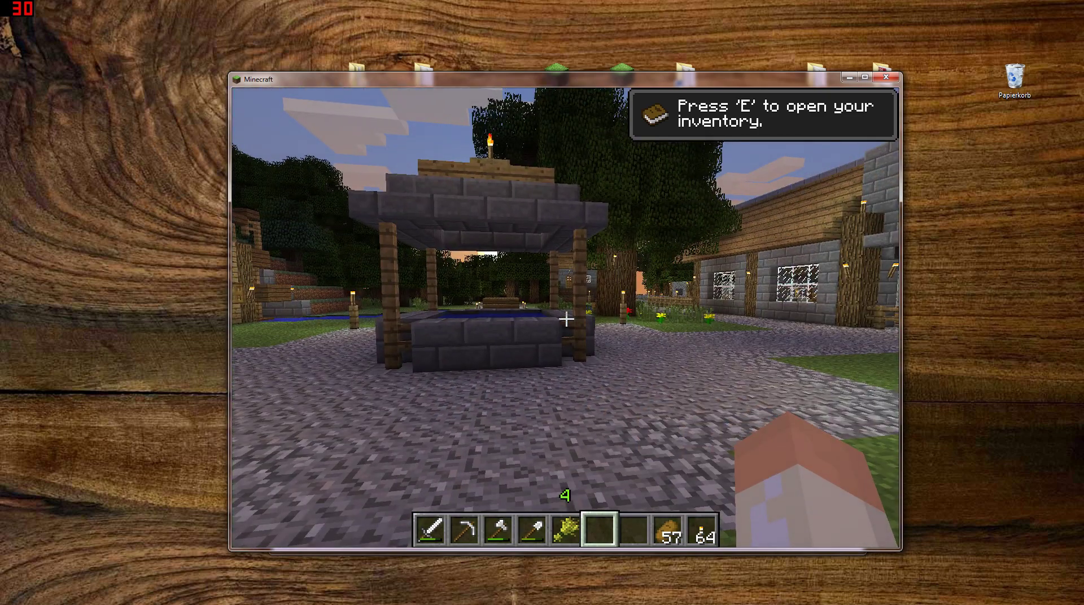
key("Escape")
left_click(884, 79)
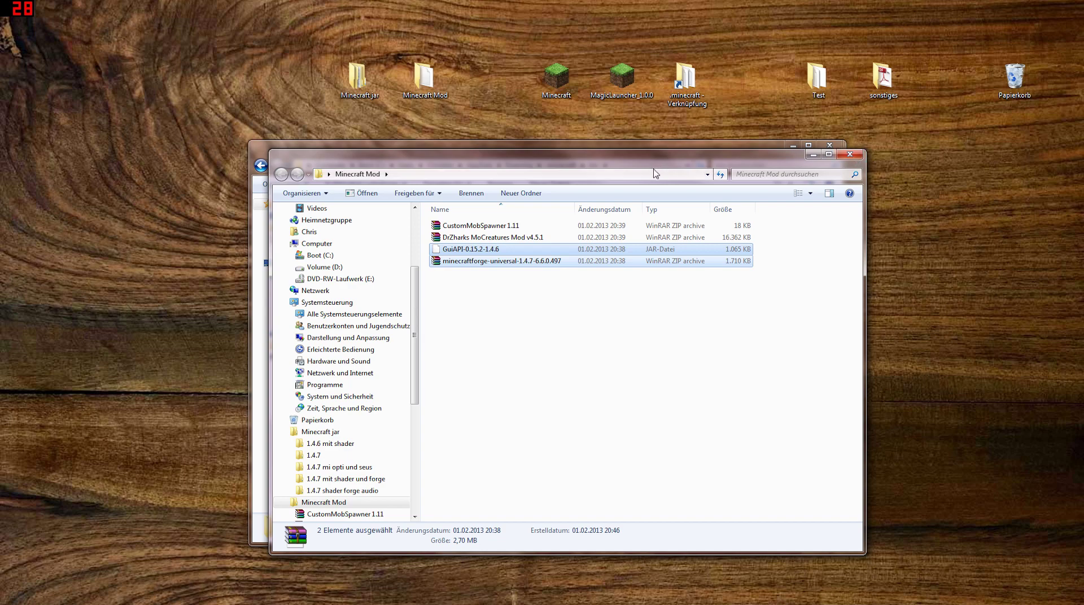
- Close the bin folder, open the .minecraft folder from its desktop shortcut, and place the Minecraft Mod window beside it
left_click_drag(365, 165, 517, 165)
left_click_drag(403, 154, 231, 164)
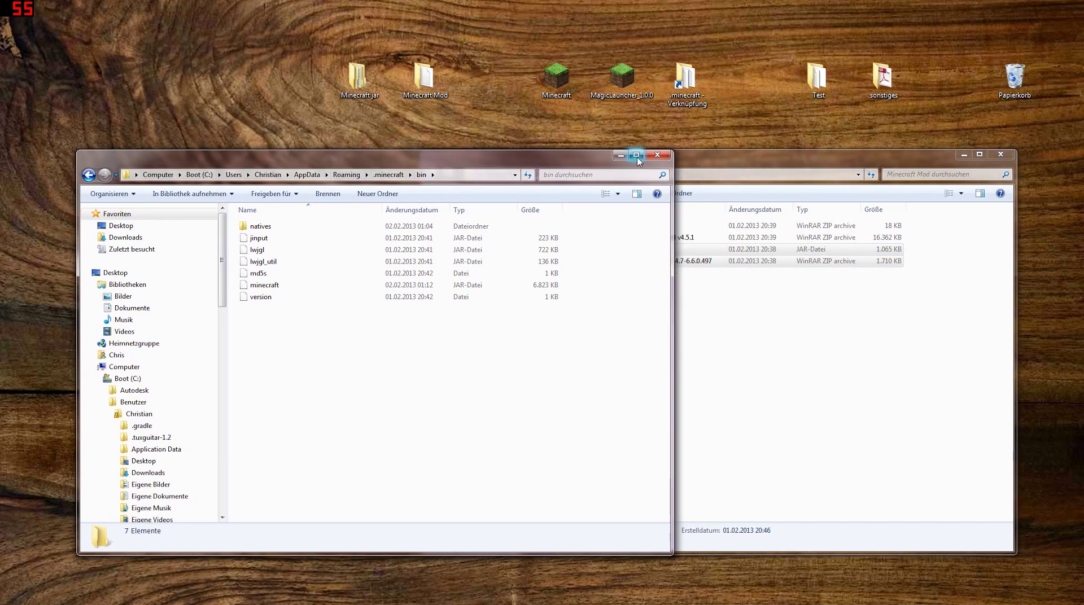
left_click(657, 154)
double_click(686, 79)
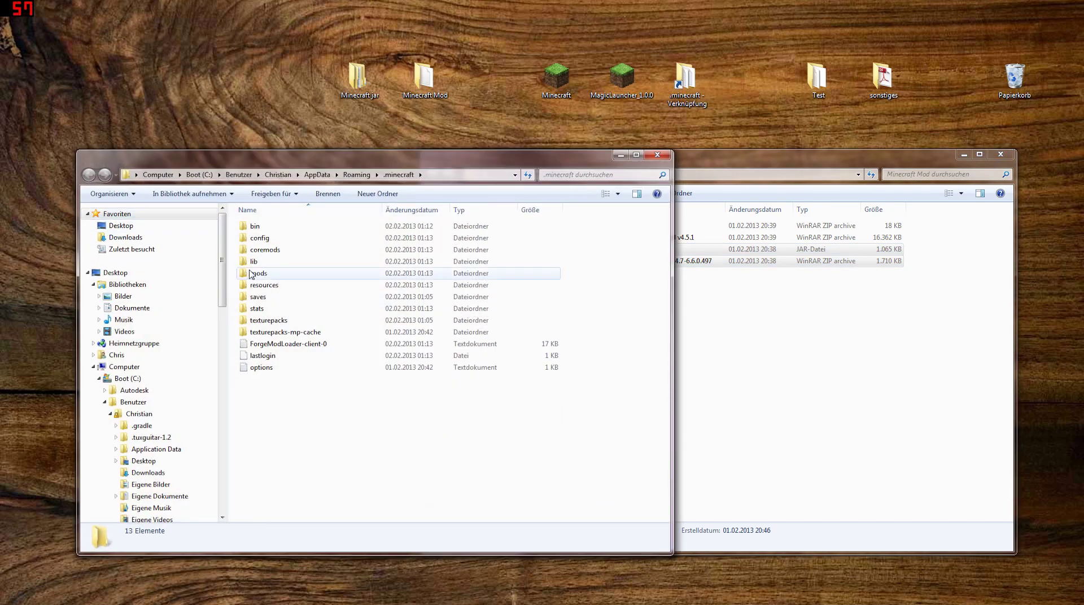
left_click_drag(692, 169, 754, 168)
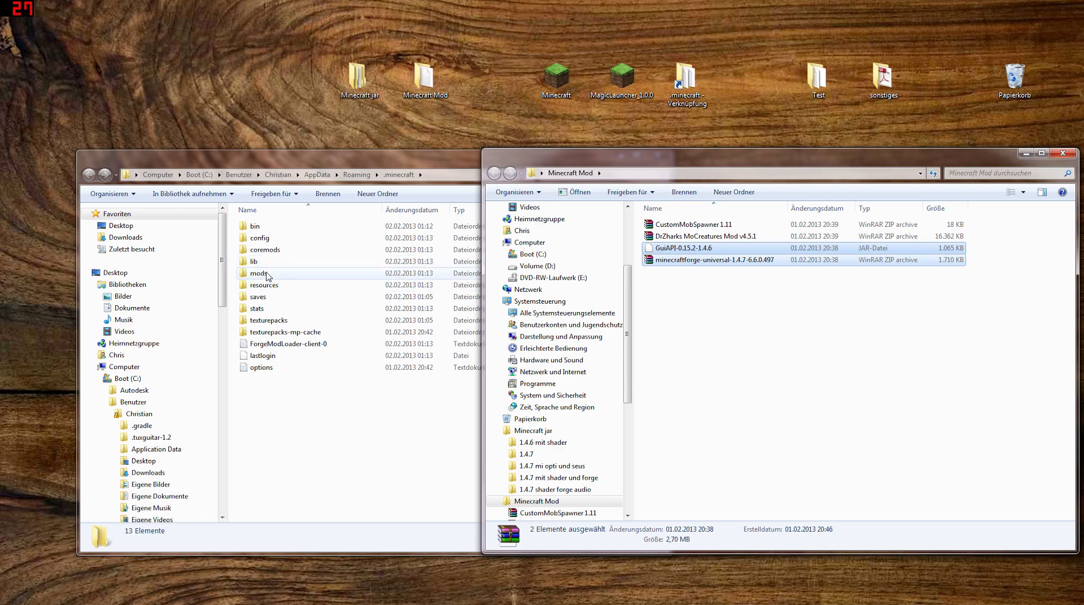
right_click(261, 526)
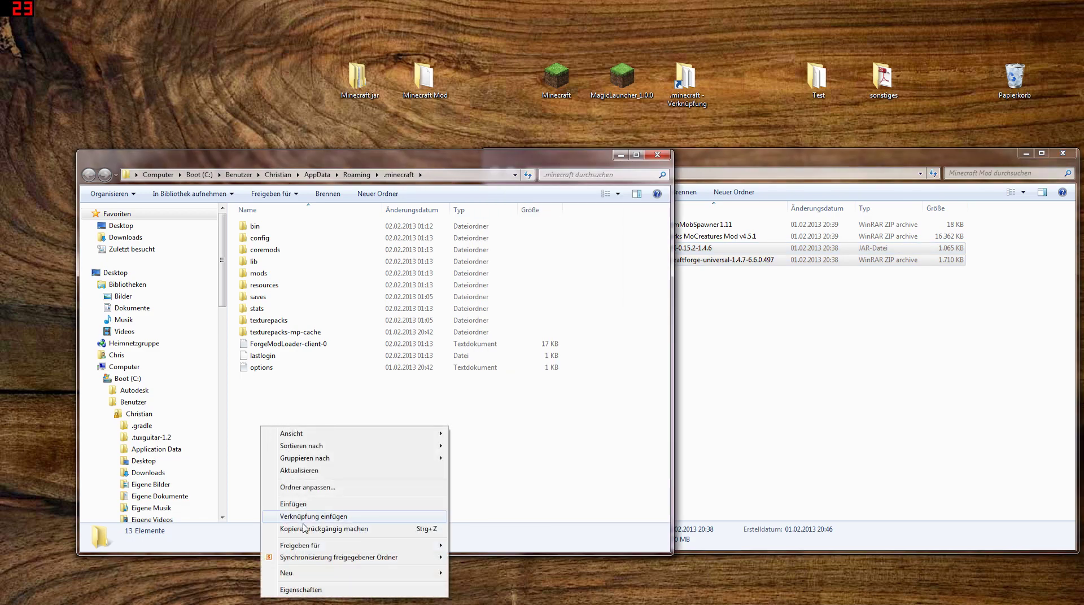
mouse_move(316, 573)
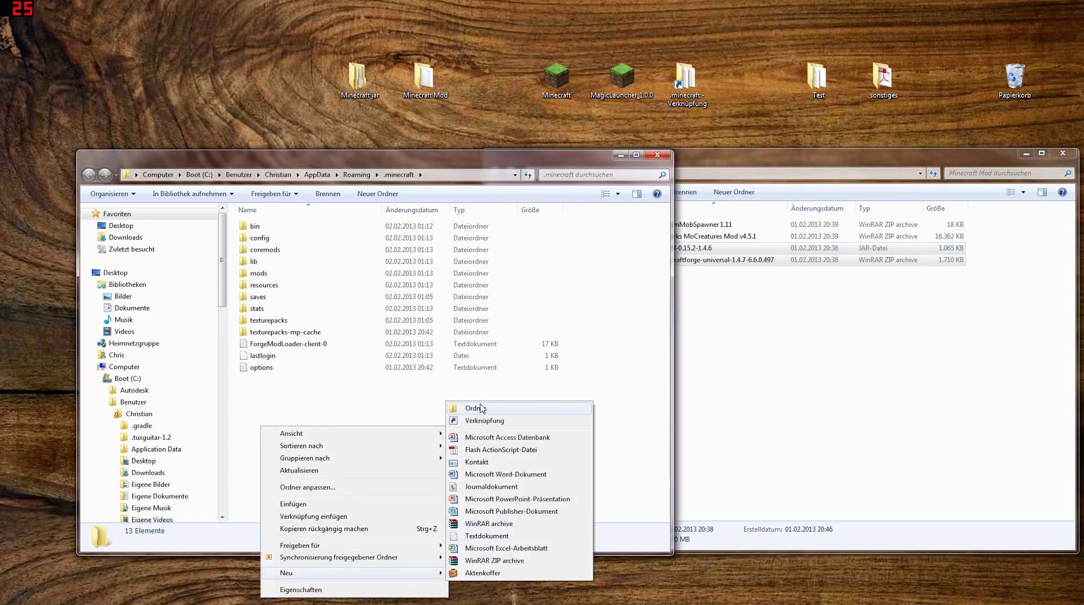
left_click(392, 407)
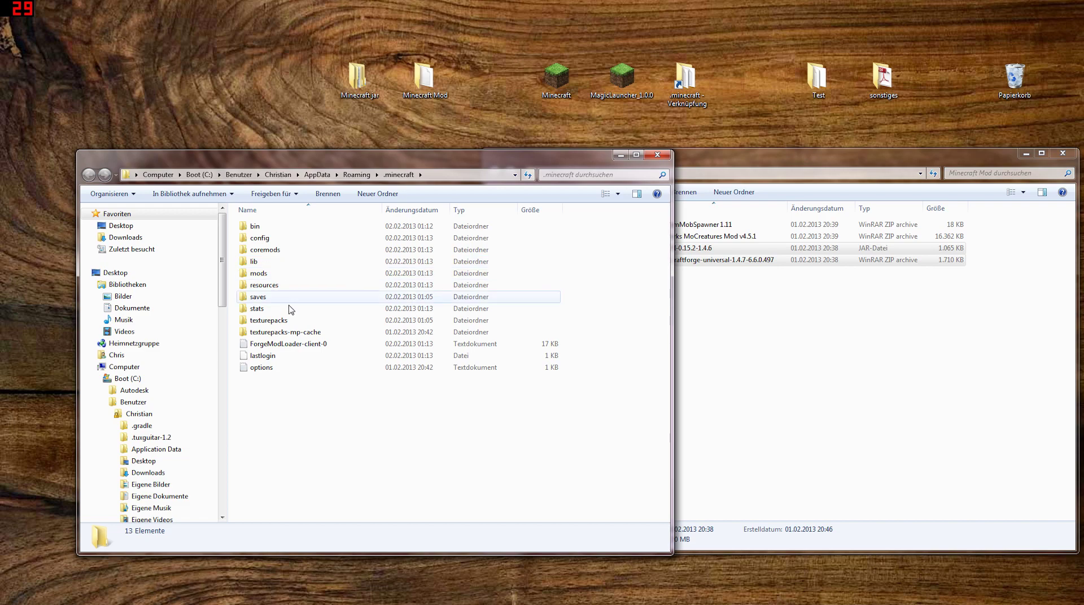
- Move the CustomMobSpawner 1.11 and DrZharks MoCreatures Mod v4.5.1 archives from Minecraft Mod into the mods folder of .minecraft
double_click(262, 275)
left_click_drag(736, 156, 797, 163)
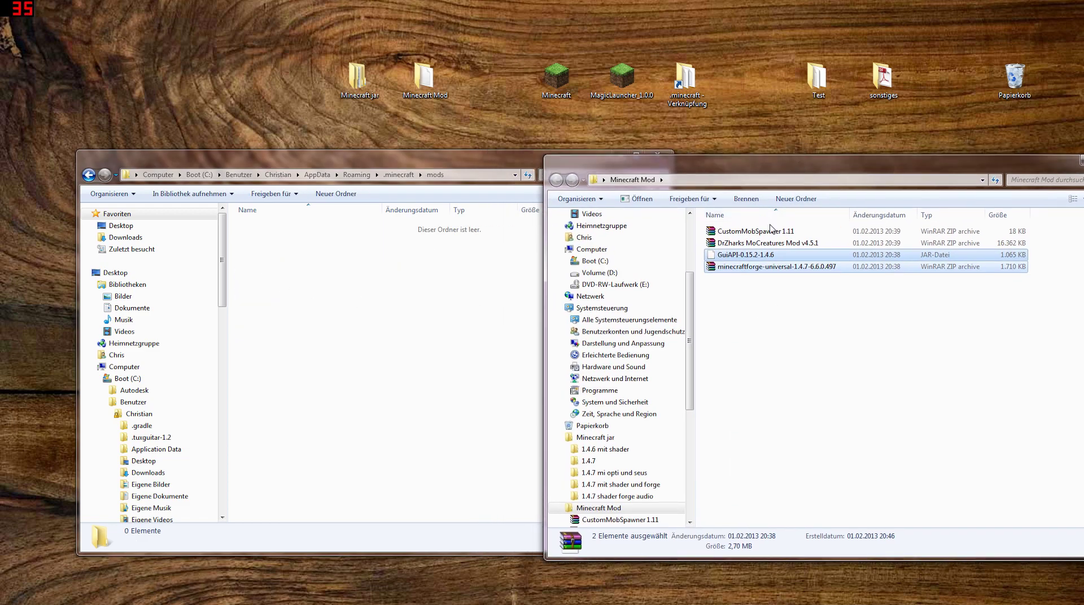
left_click(747, 244)
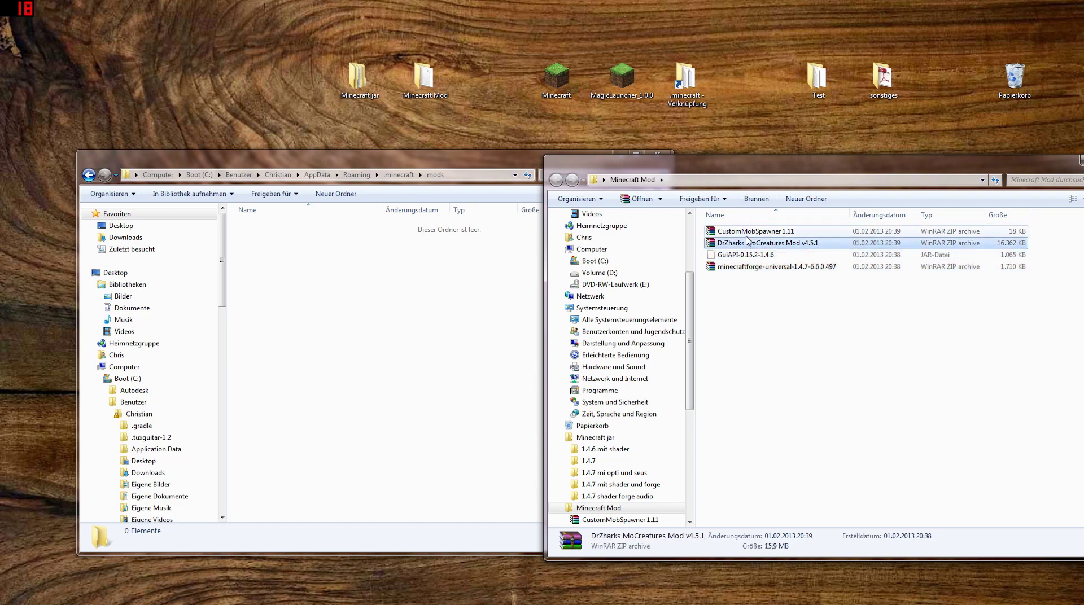
left_click(744, 233, "ctrl")
left_click_drag(746, 234, 380, 303)
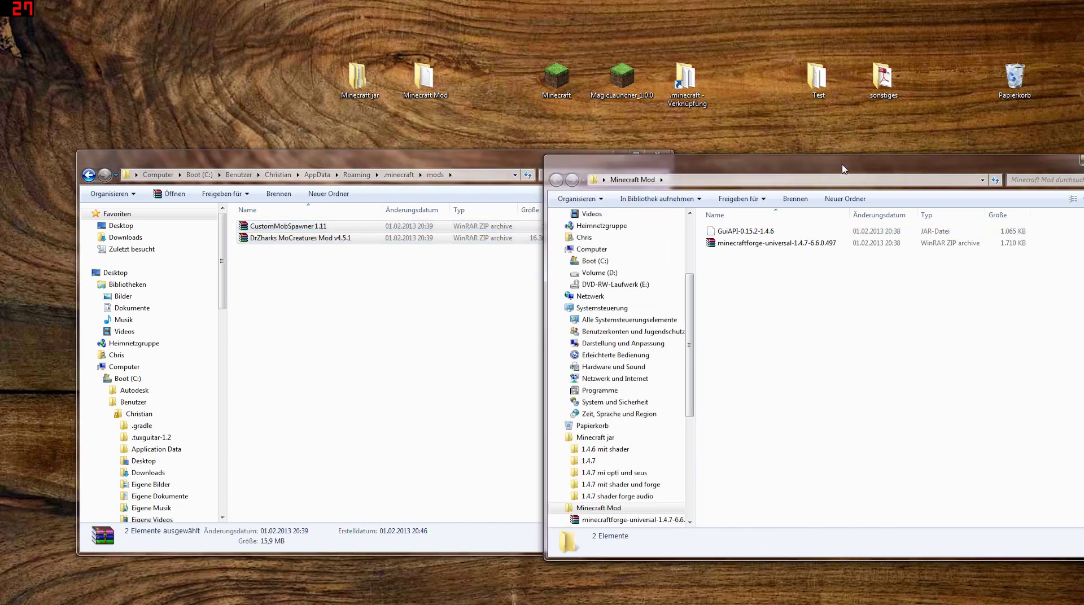
- Close the Minecraft Mod folder and the mods folder windows
left_click_drag(846, 170, 593, 164)
left_click(874, 154)
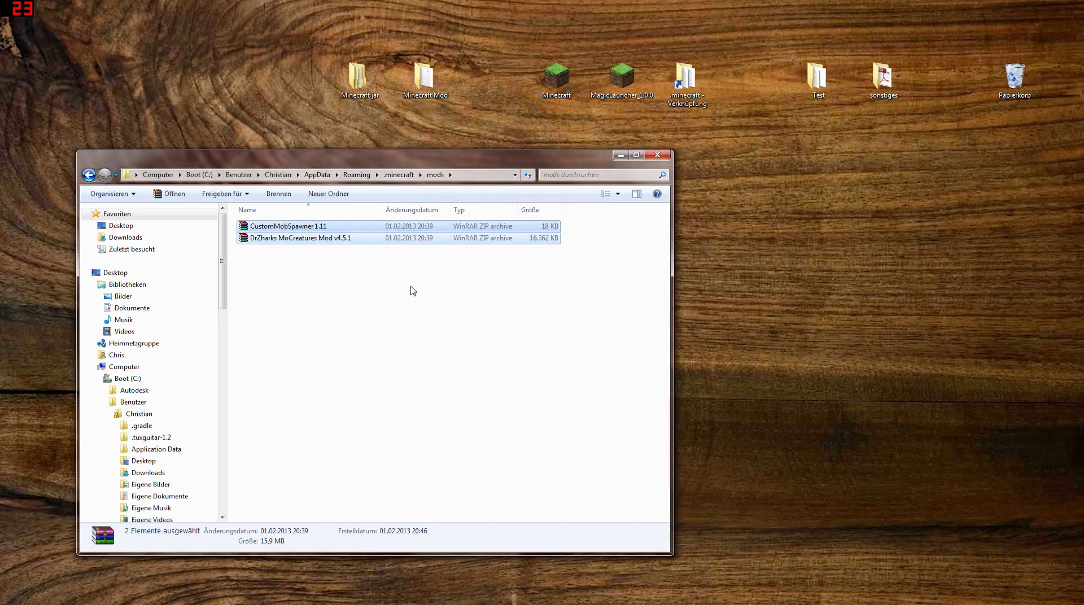
left_click_drag(443, 165, 627, 170)
left_click(562, 355)
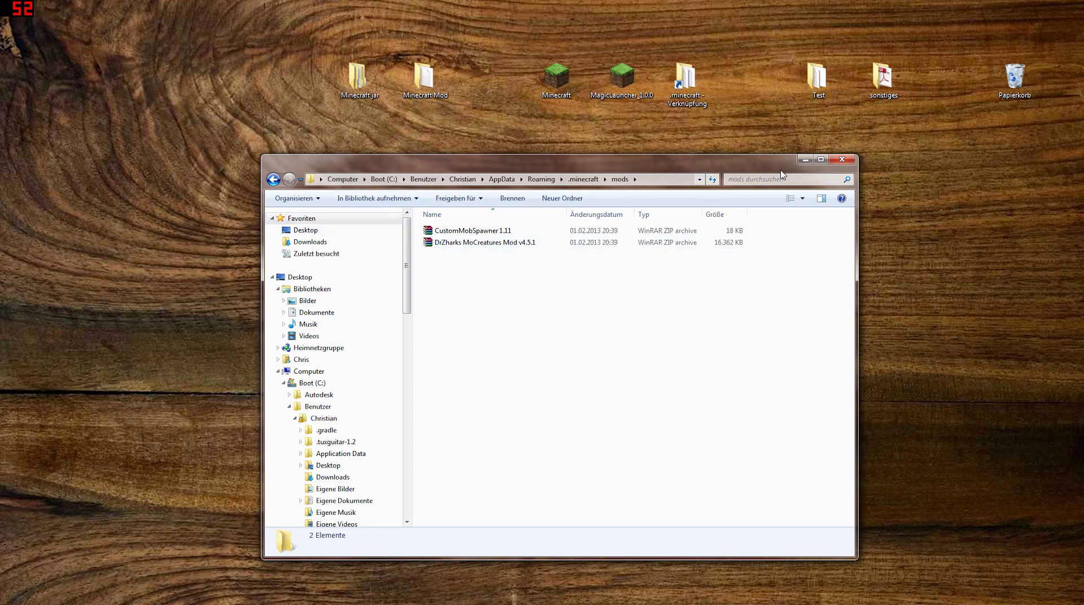
left_click(850, 163)
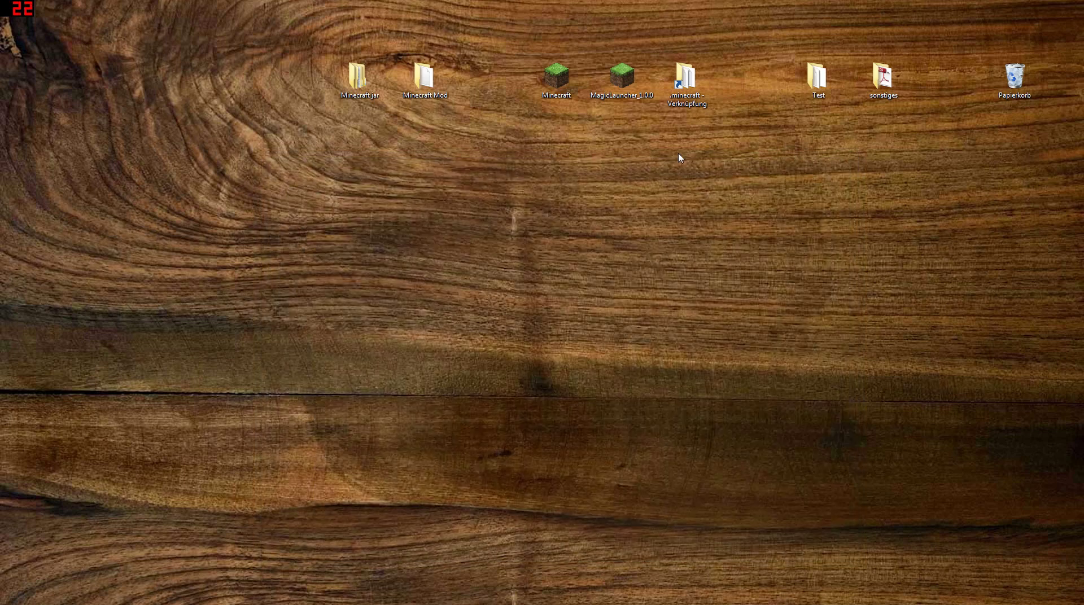
- Start Magic Launcher from the desktop, log in with the remembered account, and move and enlarge the Minecraft window
double_click(622, 78)
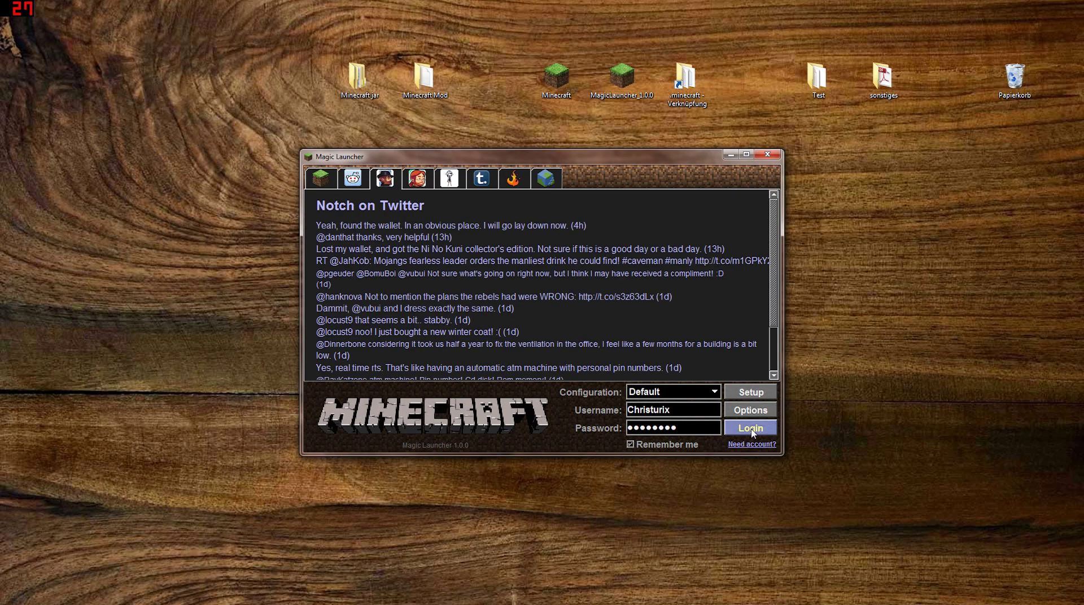
left_click(751, 430)
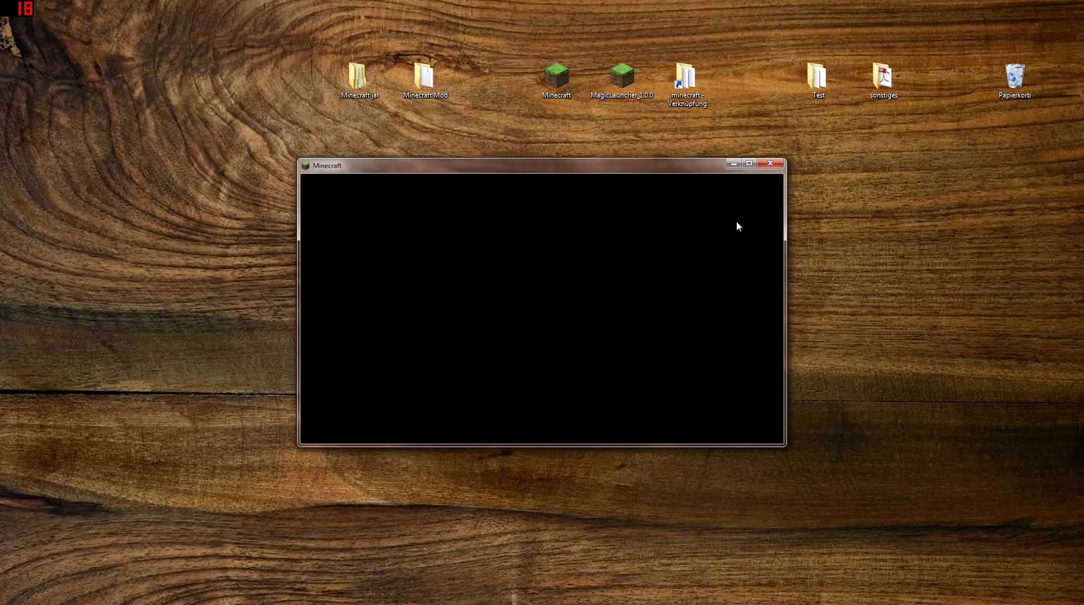
left_click_drag(638, 170, 420, 42)
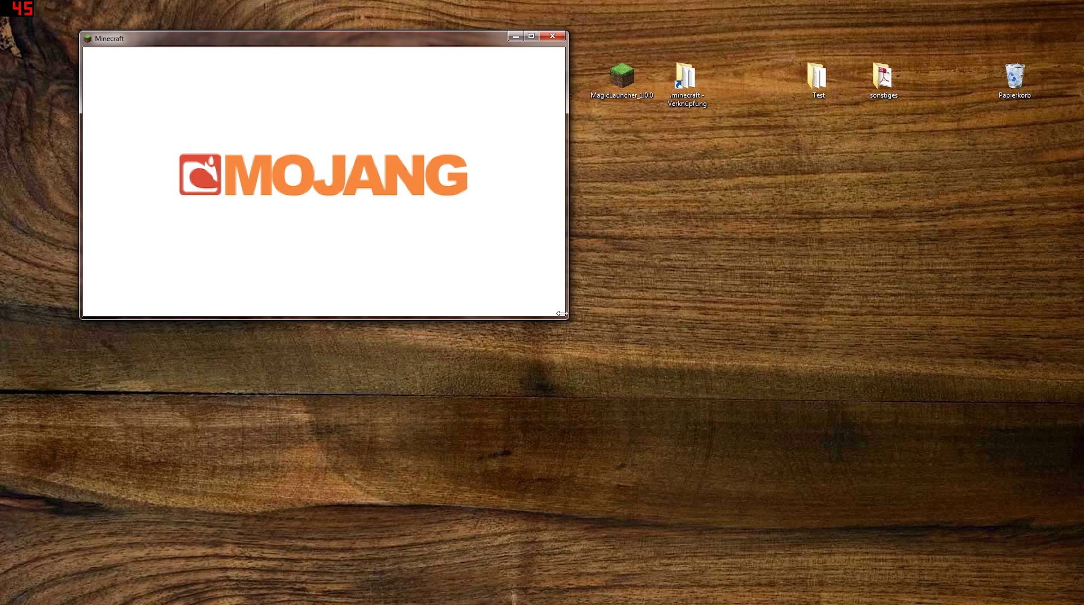
left_click_drag(563, 320, 1025, 588)
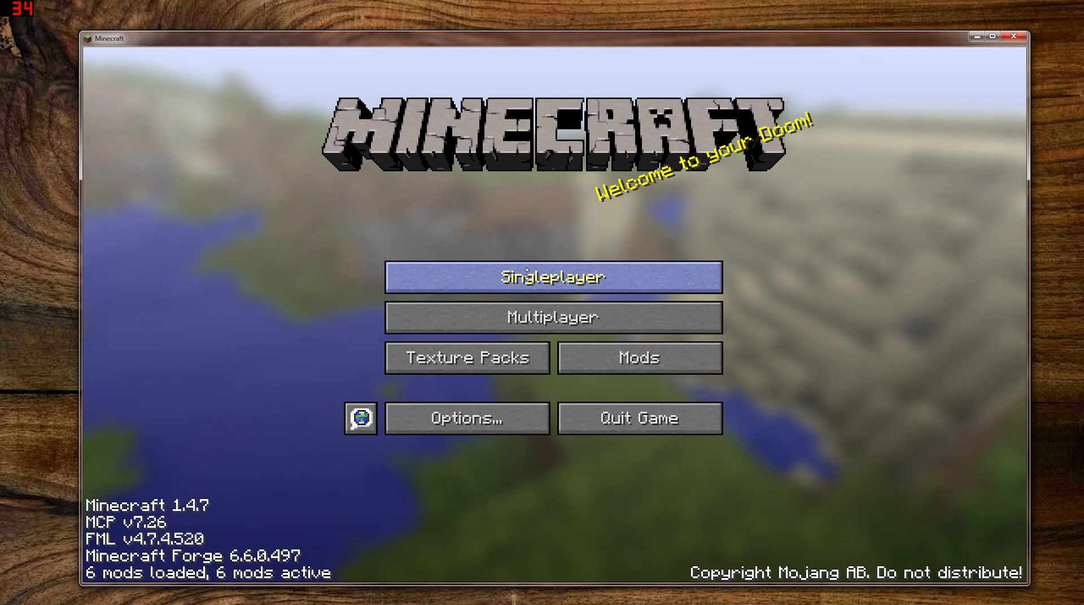
- Load the first singleplayer world, Lets Play die Welt maaan, and set its time to 0 with a chat command
left_click(481, 278)
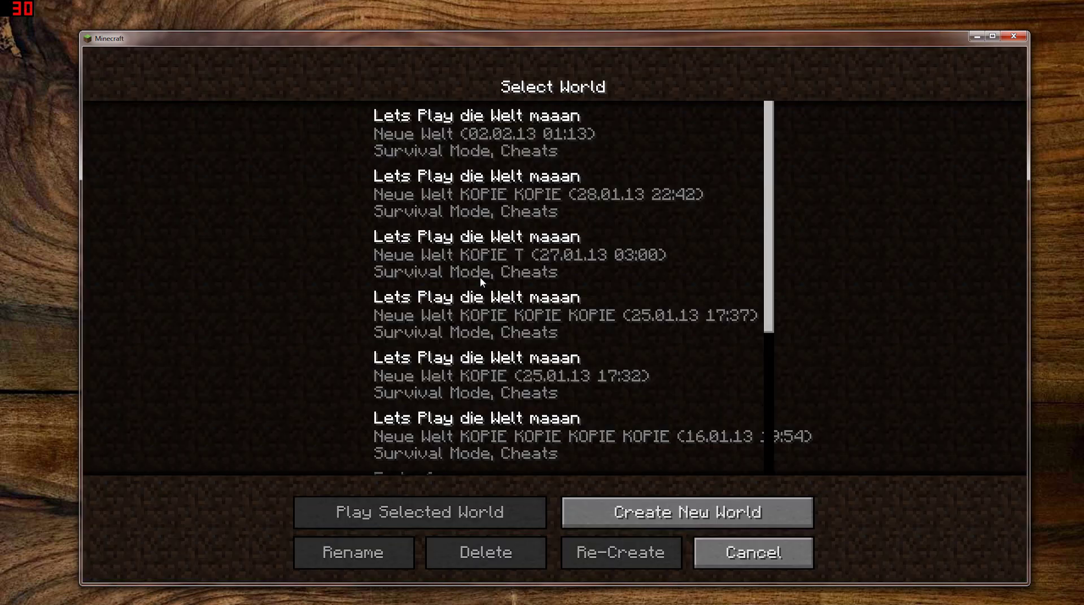
double_click(474, 145)
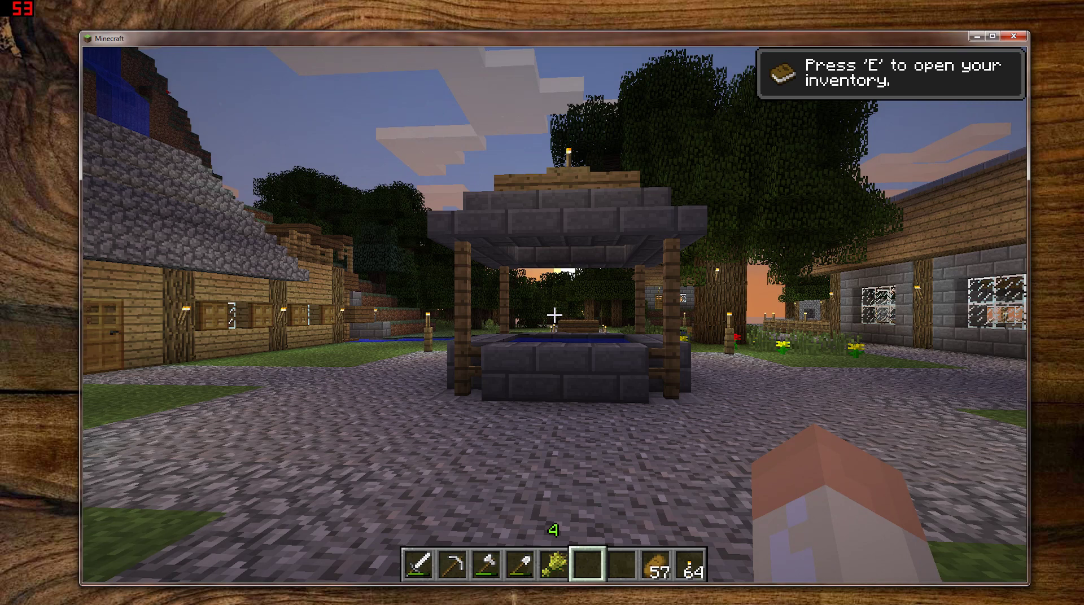
key("slash")
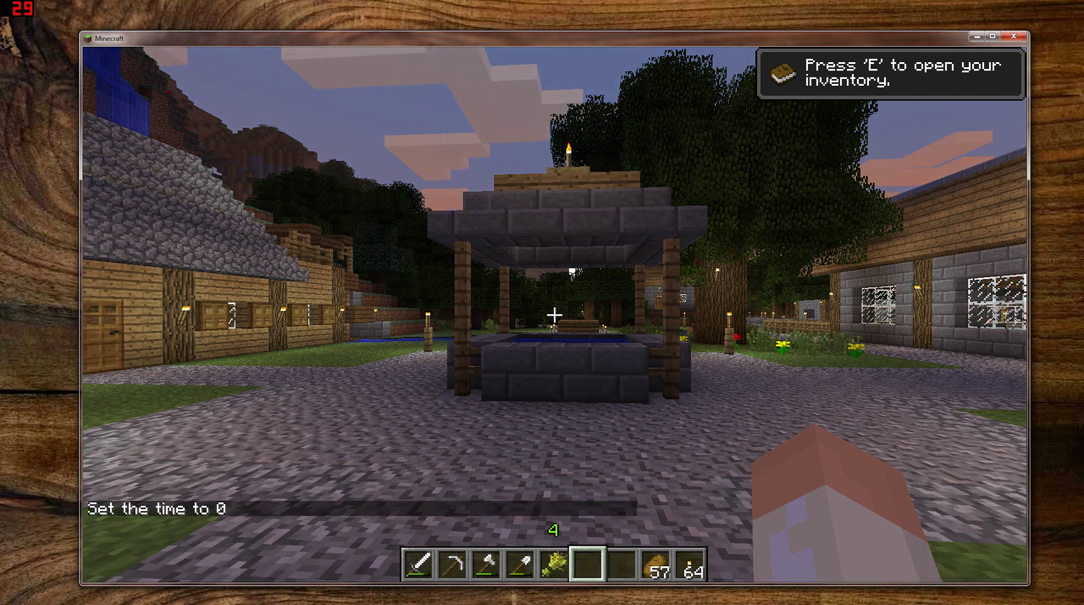
- Walk around the well and village square to check the surroundings for mod creatures
key("w")
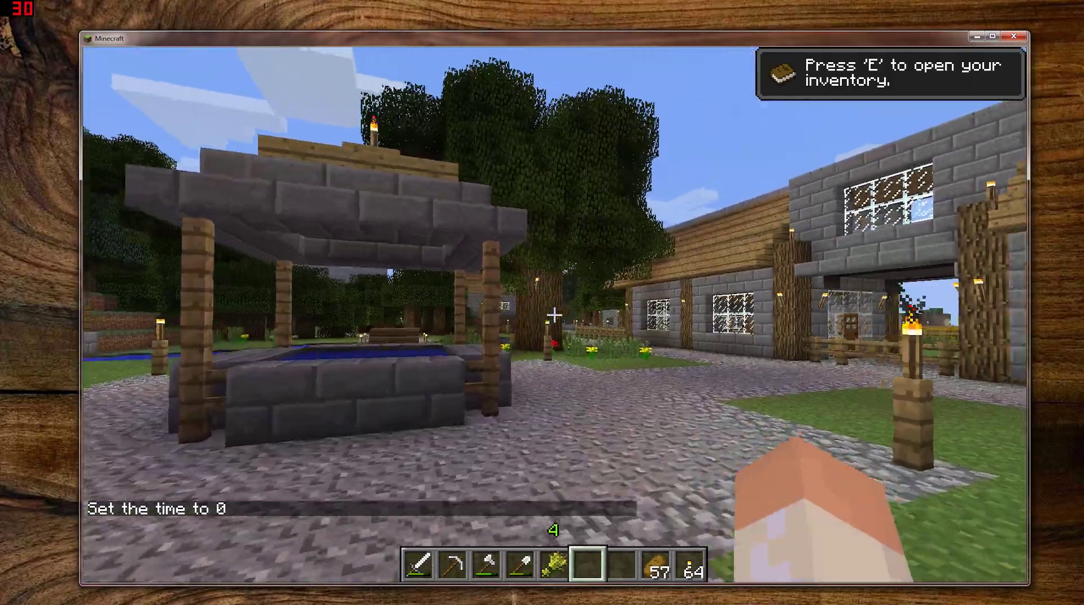
key("w")
key("w")
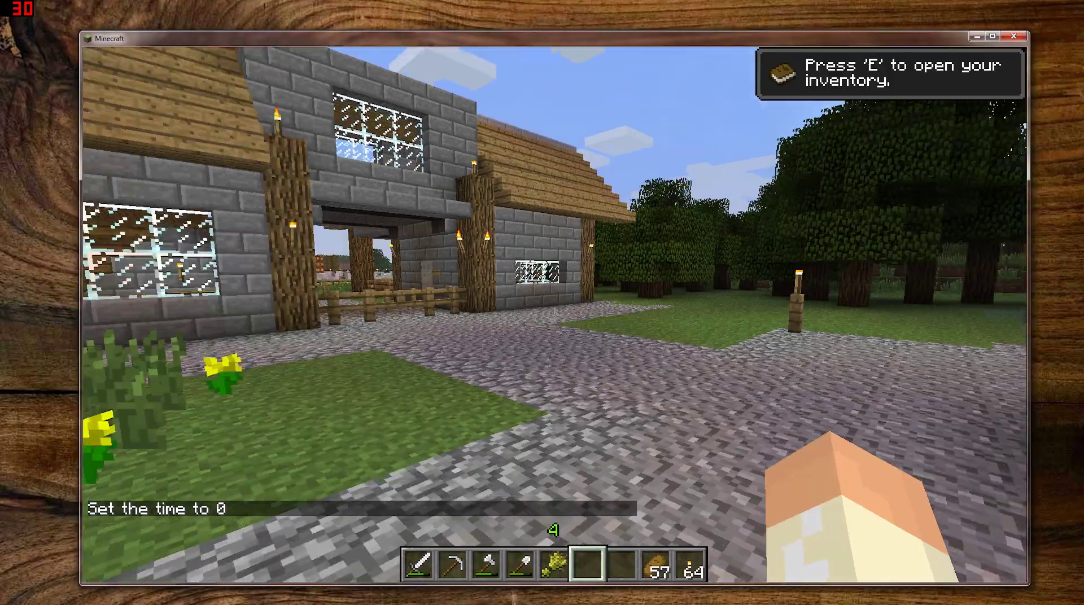
key("w")
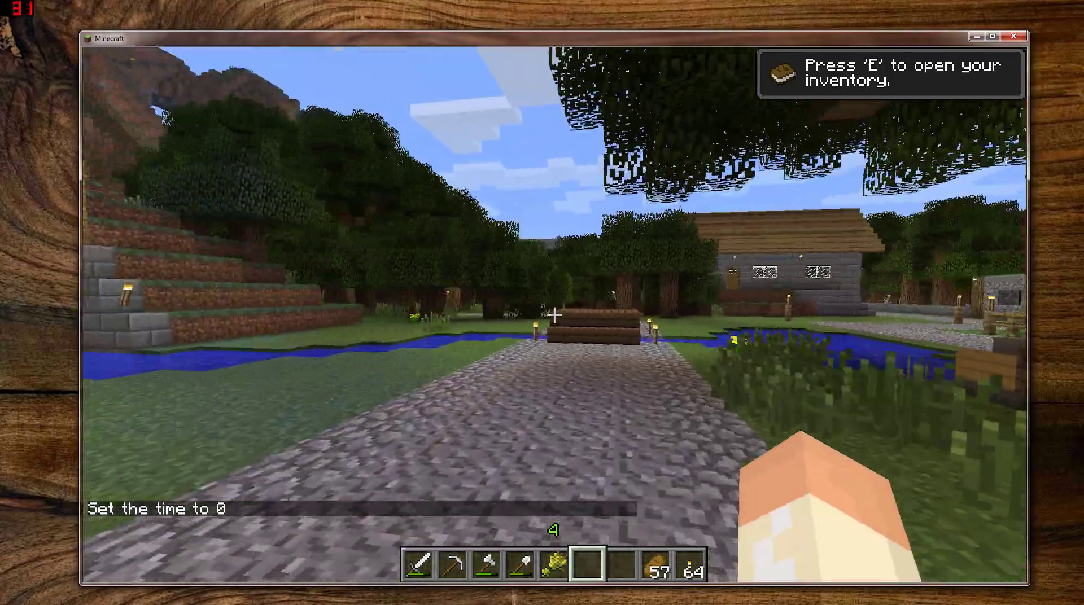
key("w")
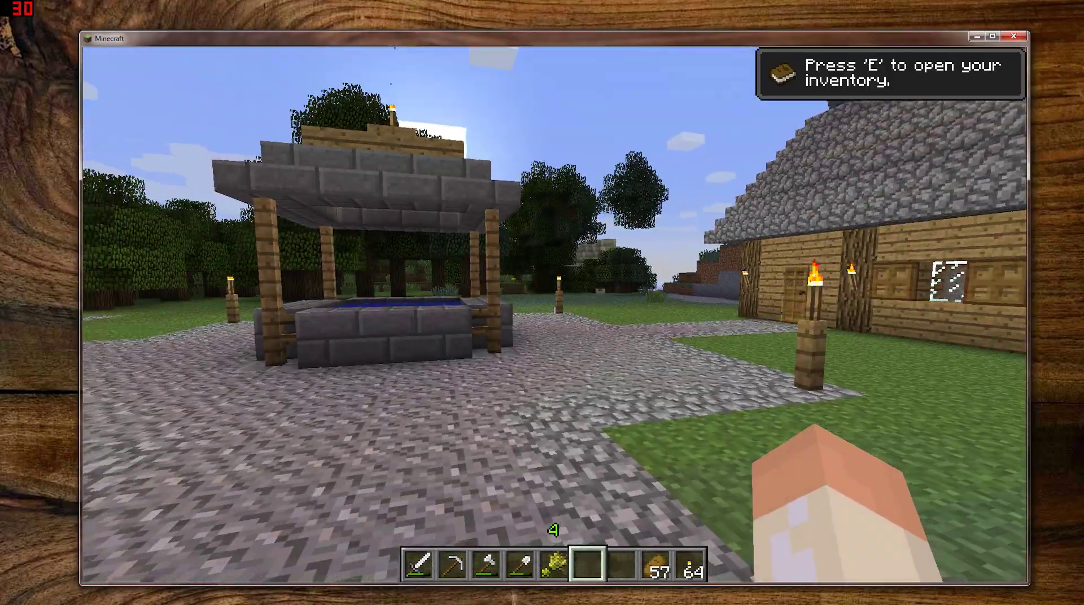
key("w")
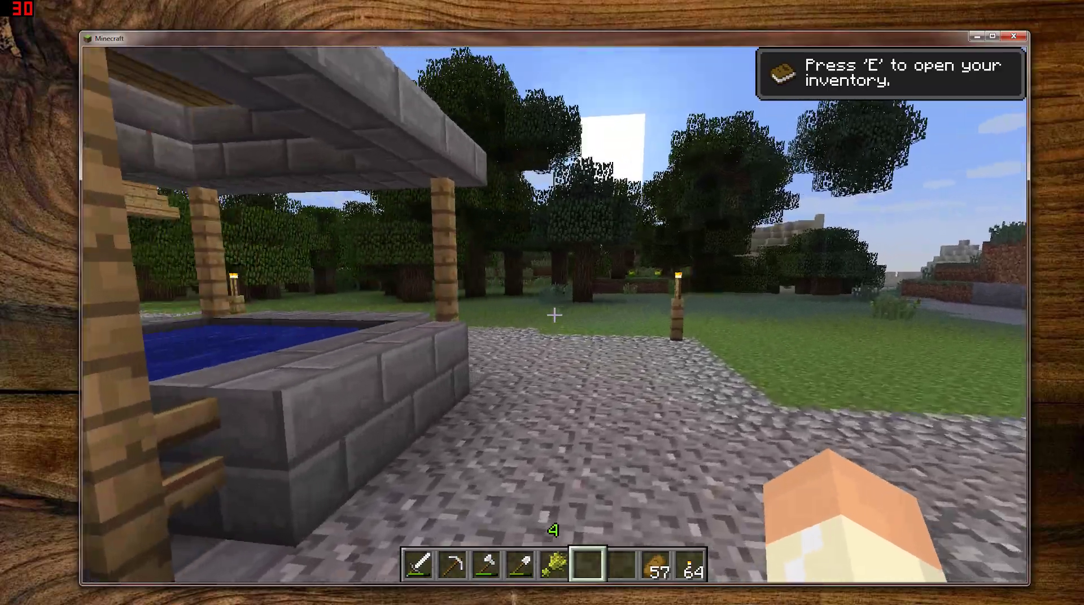
key("w")
key("w")
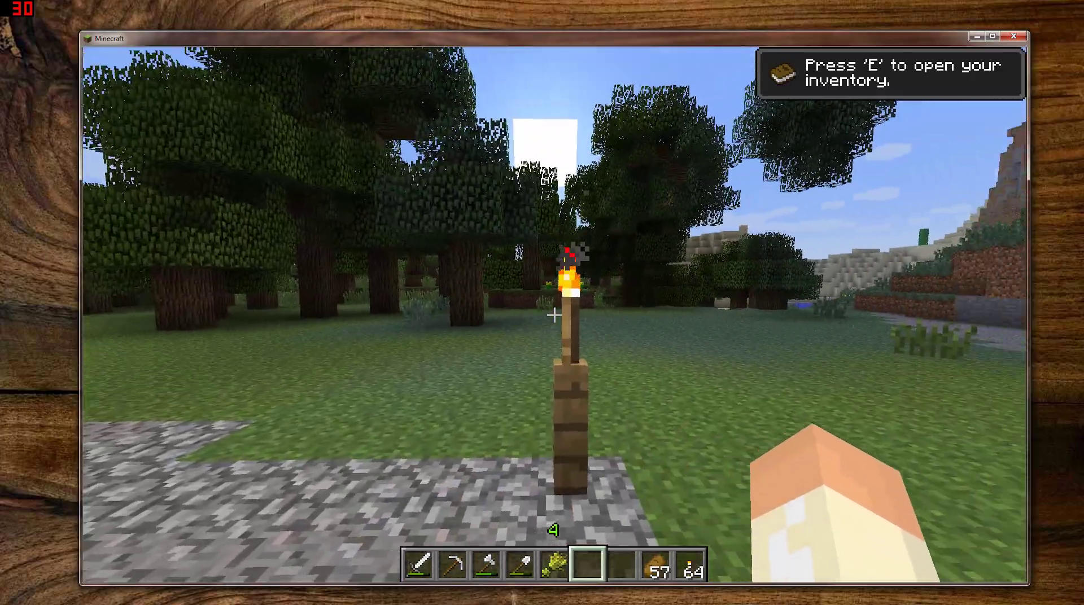
key("w")
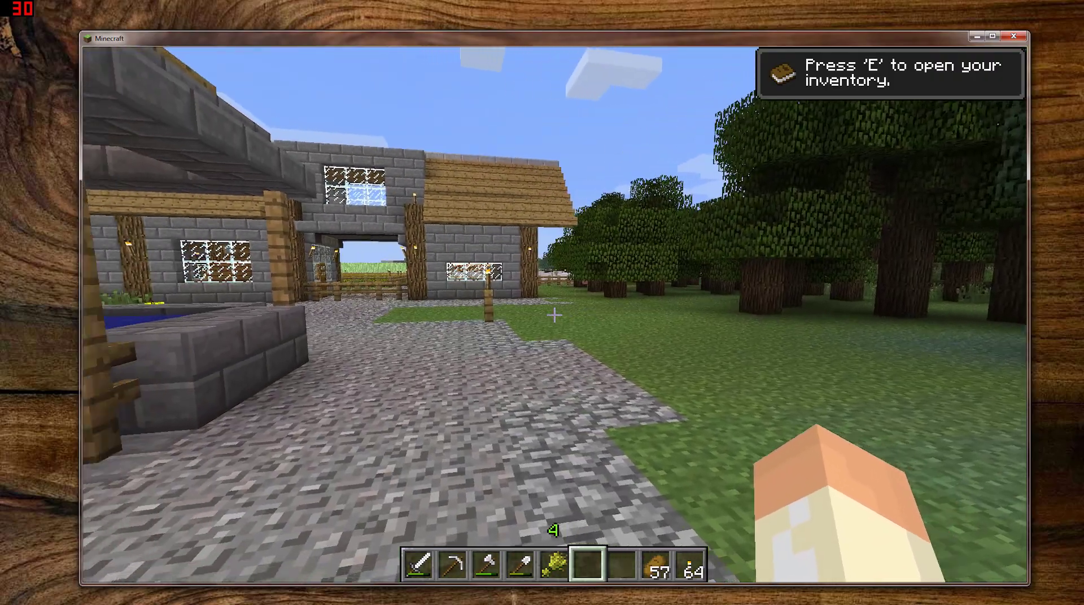
key("w")
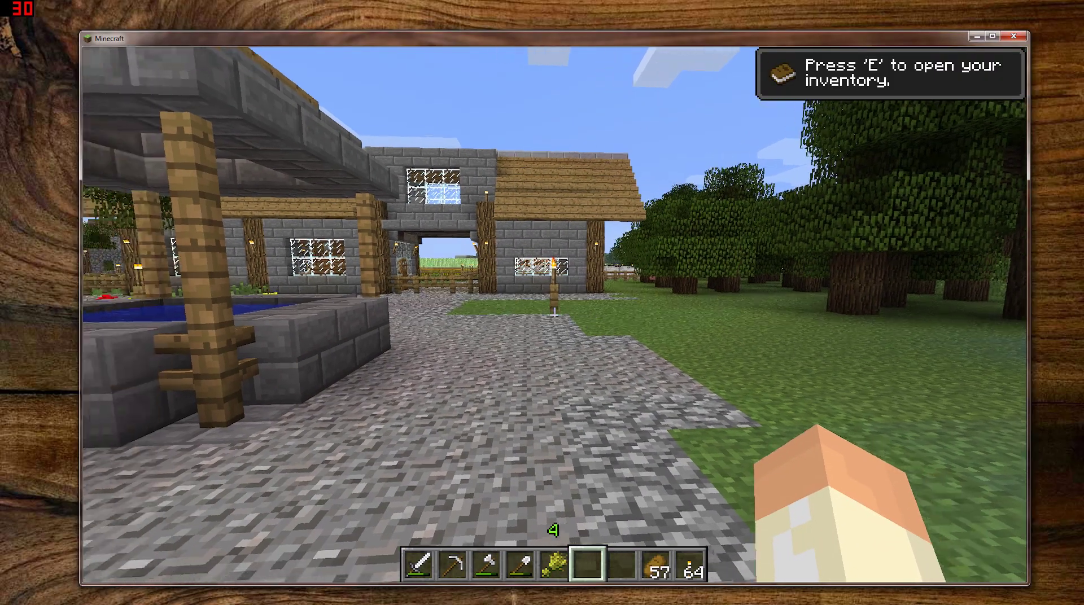
- Pause the game and open the DrZhark's Mo'Creatures settings in the Global Mod Options
key("Escape")
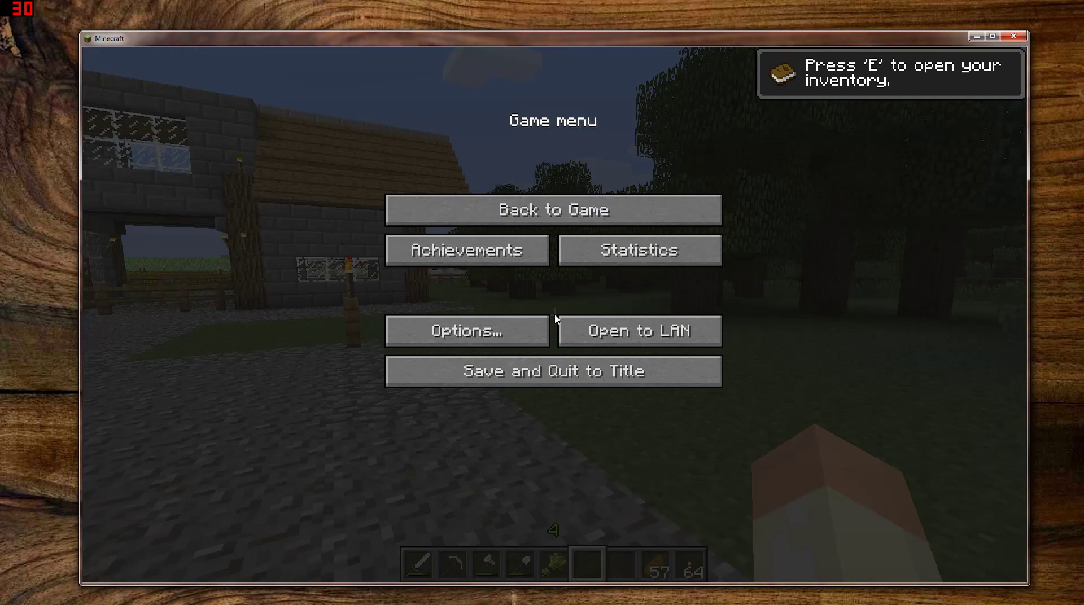
left_click(481, 337)
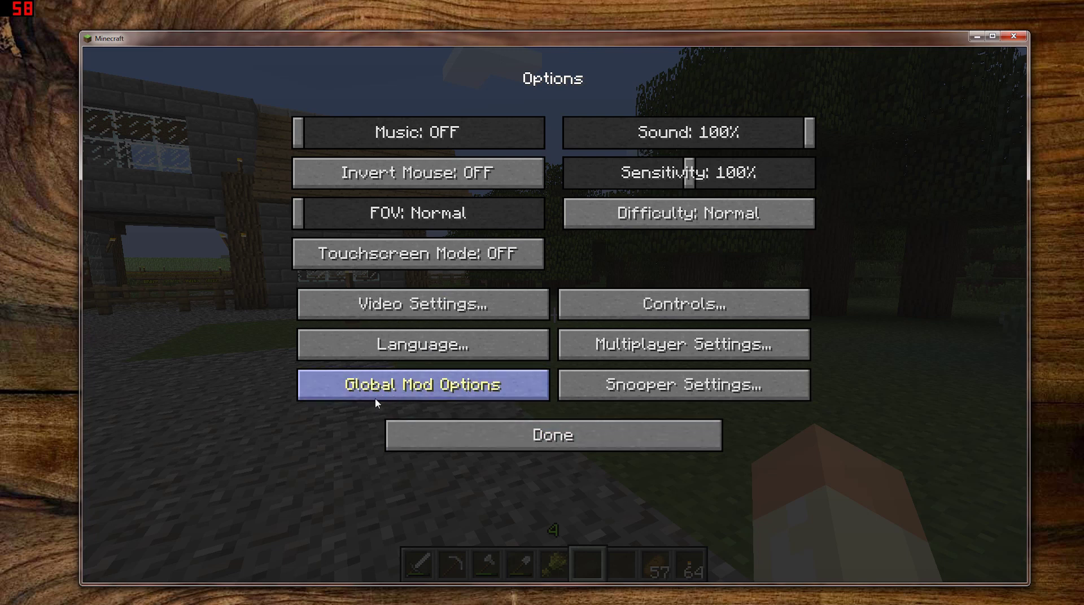
left_click(387, 389)
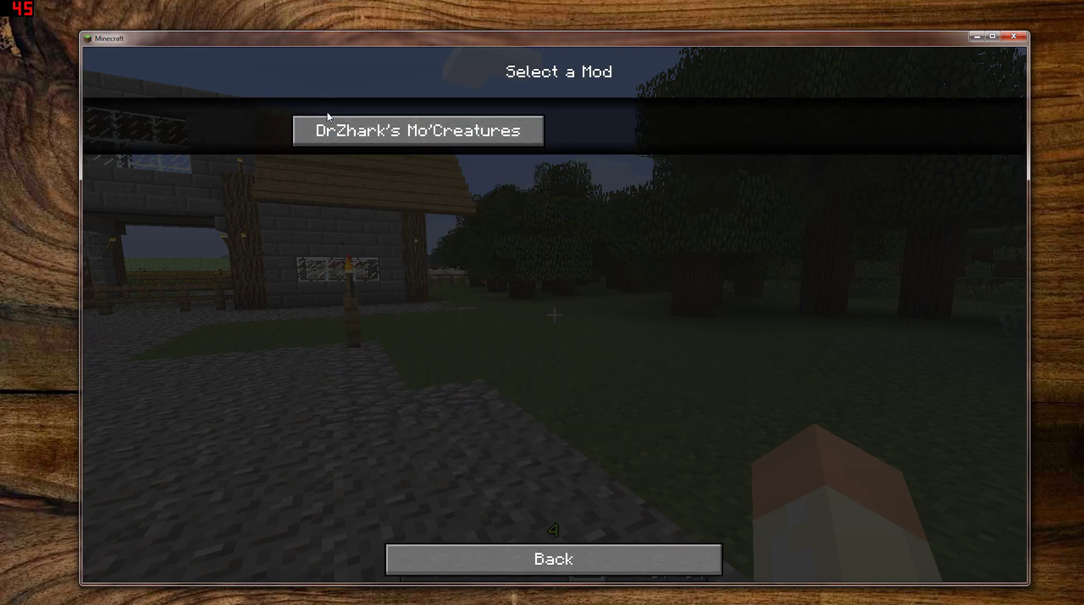
left_click(397, 134)
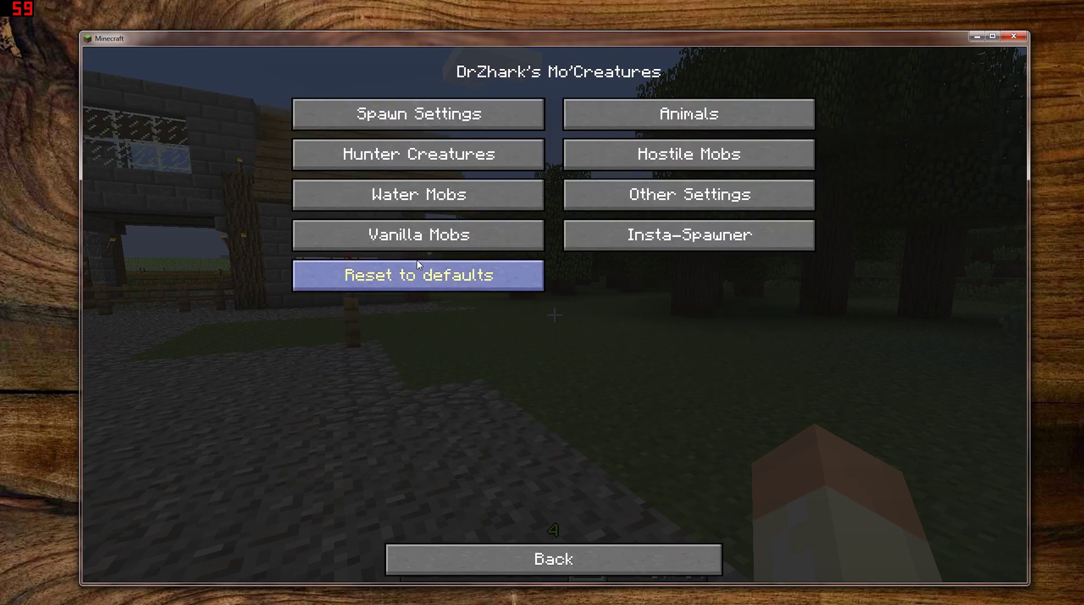